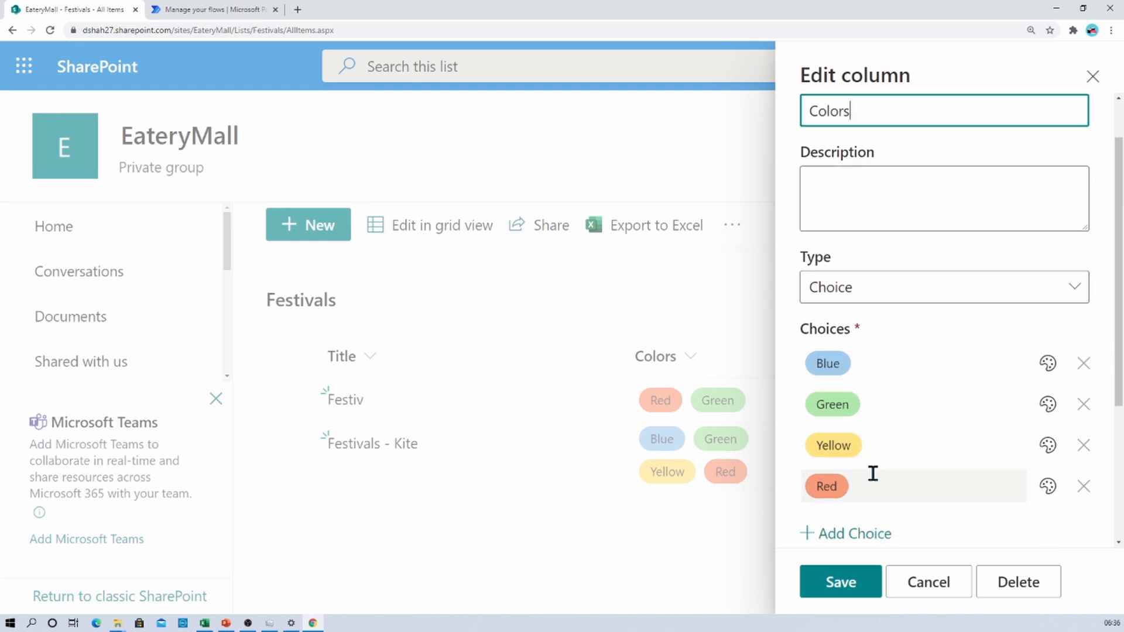
Examine the Colors choice column's settings in the Festivals list, including its choices and additional options
{"action": "scroll", "coordinate": [873, 472], "scroll_direction": "down", "scroll_amount": 4}
{"action": "left_click", "coordinate": [878, 504]}
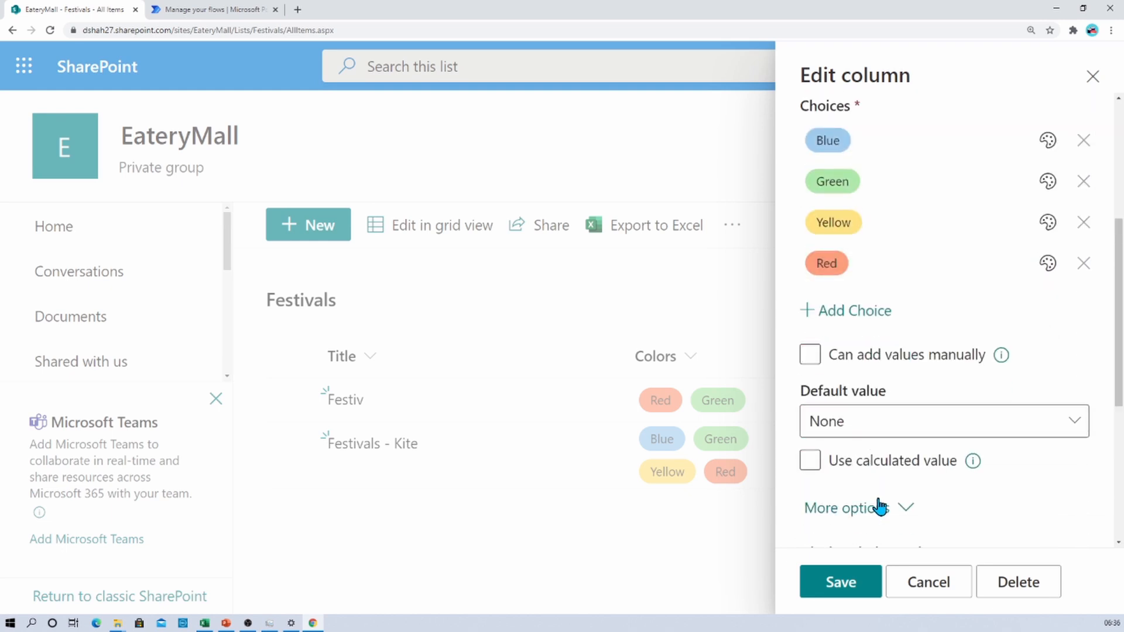
{"action": "scroll", "coordinate": [878, 504], "scroll_direction": "down", "scroll_amount": 4}
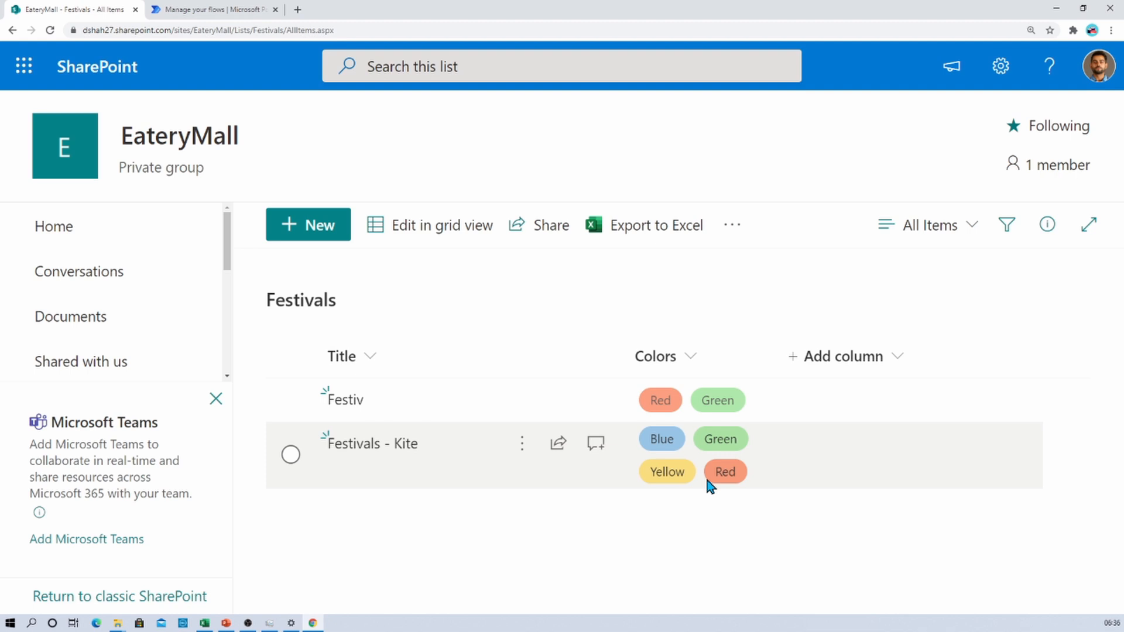
Switch to Power Automate and create an instant cloud flow with the "Manually trigger a flow" trigger
{"action": "left_click", "coordinate": [220, 9]}
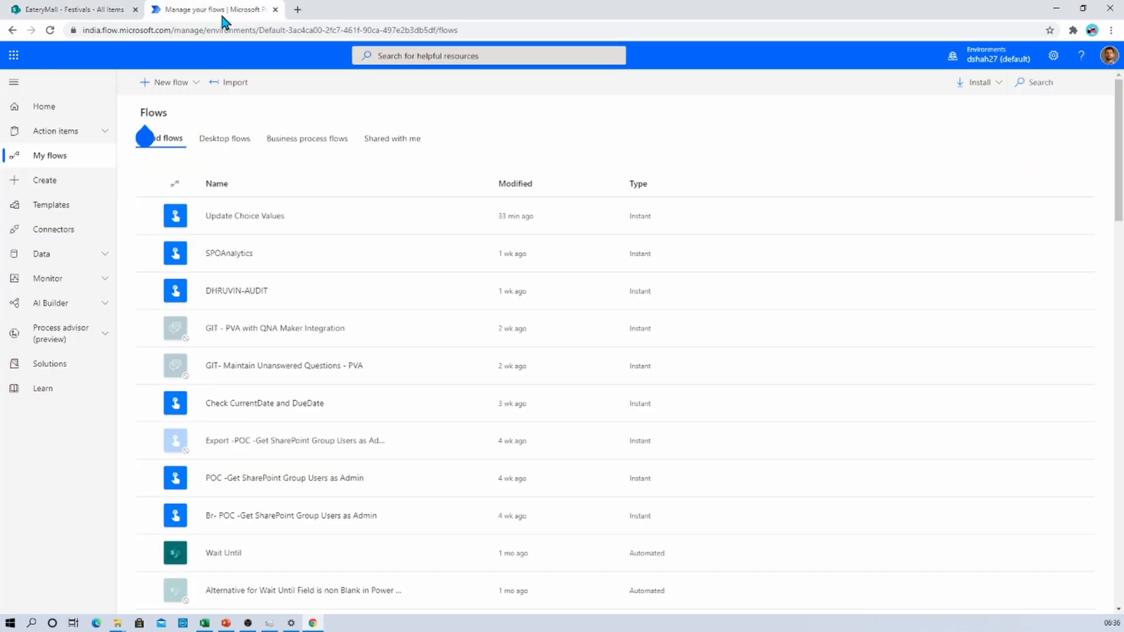
{"action": "left_click", "coordinate": [176, 83]}
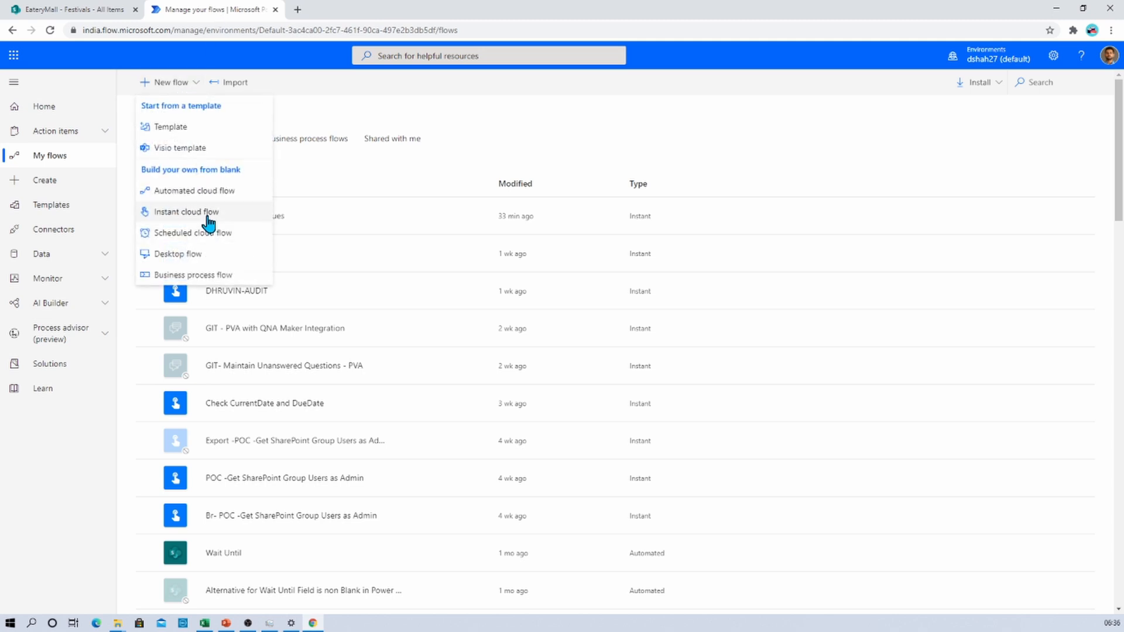
{"action": "left_click", "coordinate": [209, 215]}
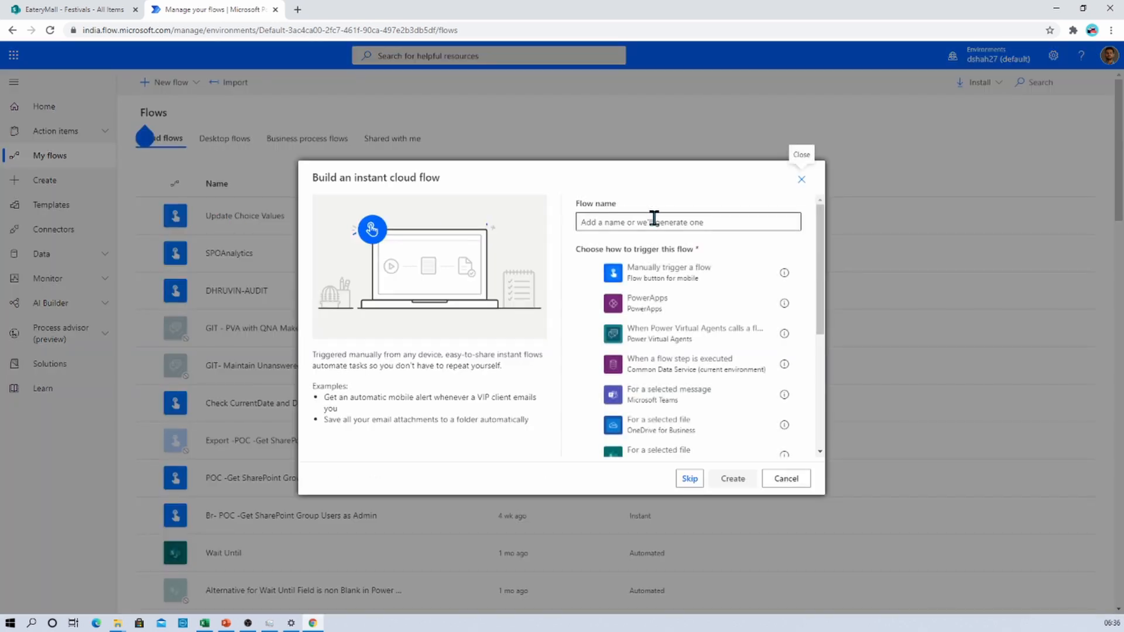
{"action": "left_click", "coordinate": [672, 279]}
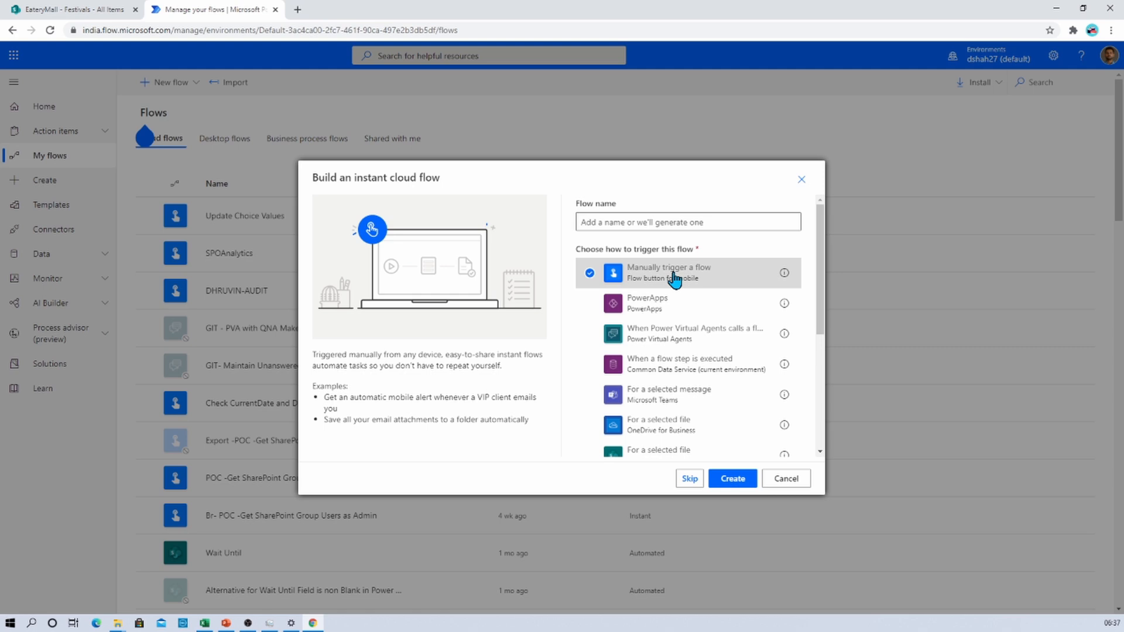
{"action": "left_click", "coordinate": [732, 480]}
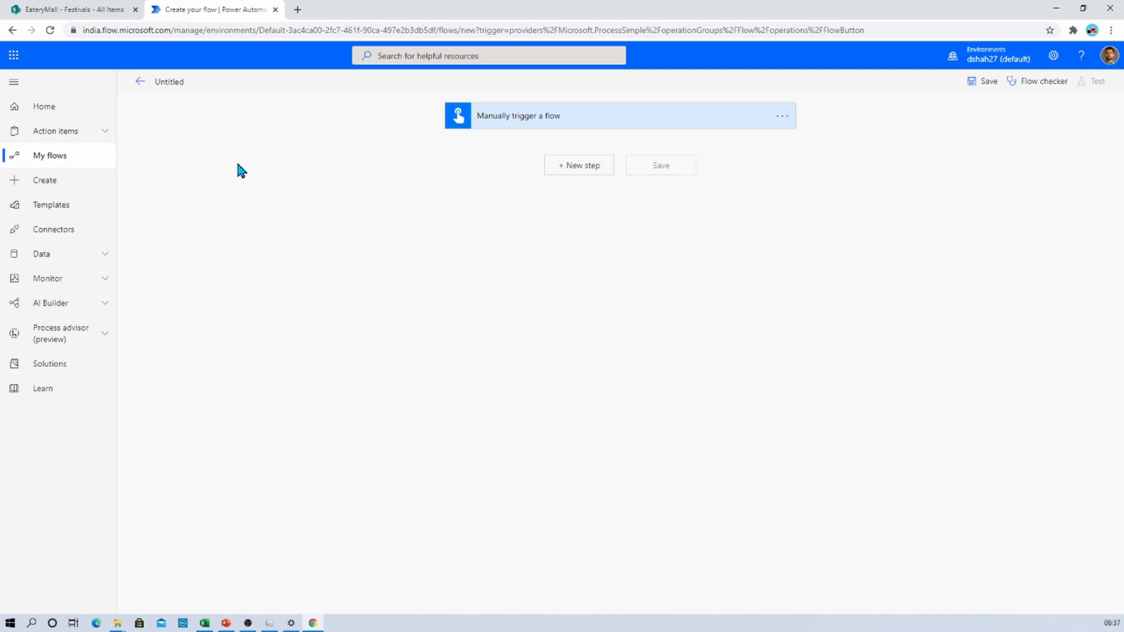
Add a text input named Choices to the manual trigger
{"action": "left_click", "coordinate": [537, 124]}
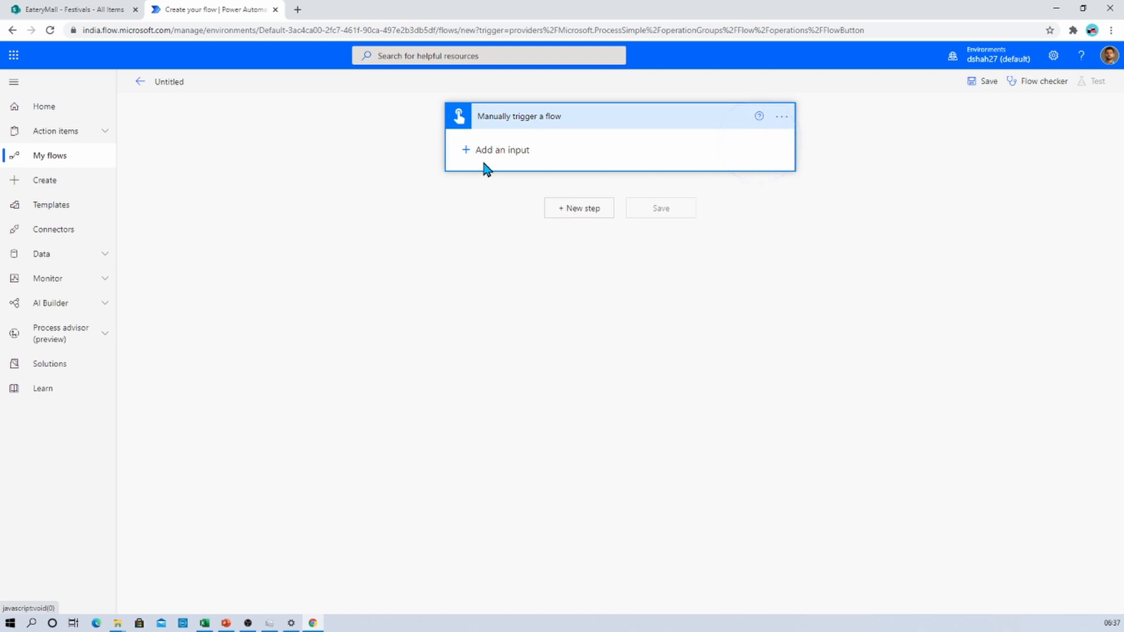
{"action": "left_click", "coordinate": [468, 151]}
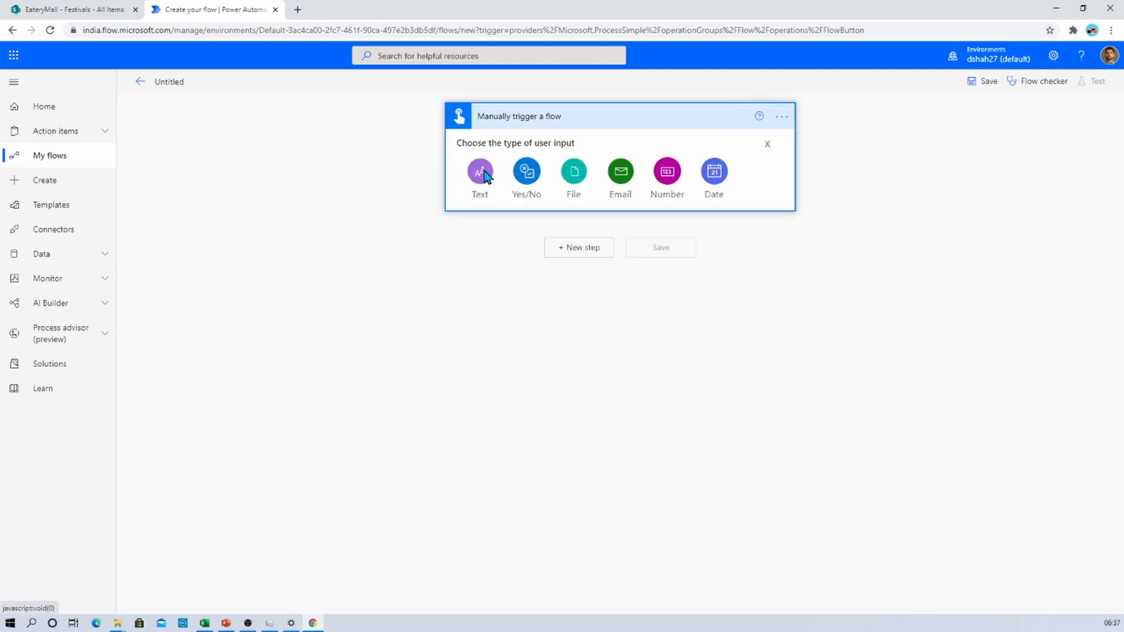
{"action": "left_click", "coordinate": [481, 172]}
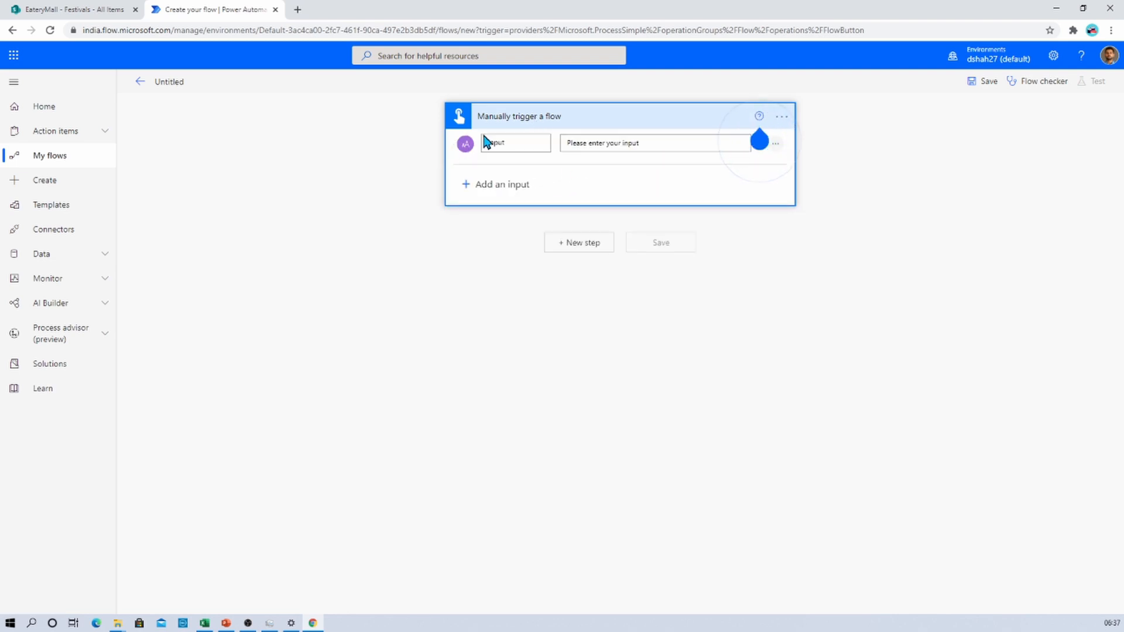
{"action": "left_click_drag", "start_coordinate": [490, 144], "coordinate": [532, 143]}
{"action": "type", "text": "Choices"}
Add a Data Operation Compose action below the manual trigger
{"action": "left_click", "coordinate": [577, 248]}
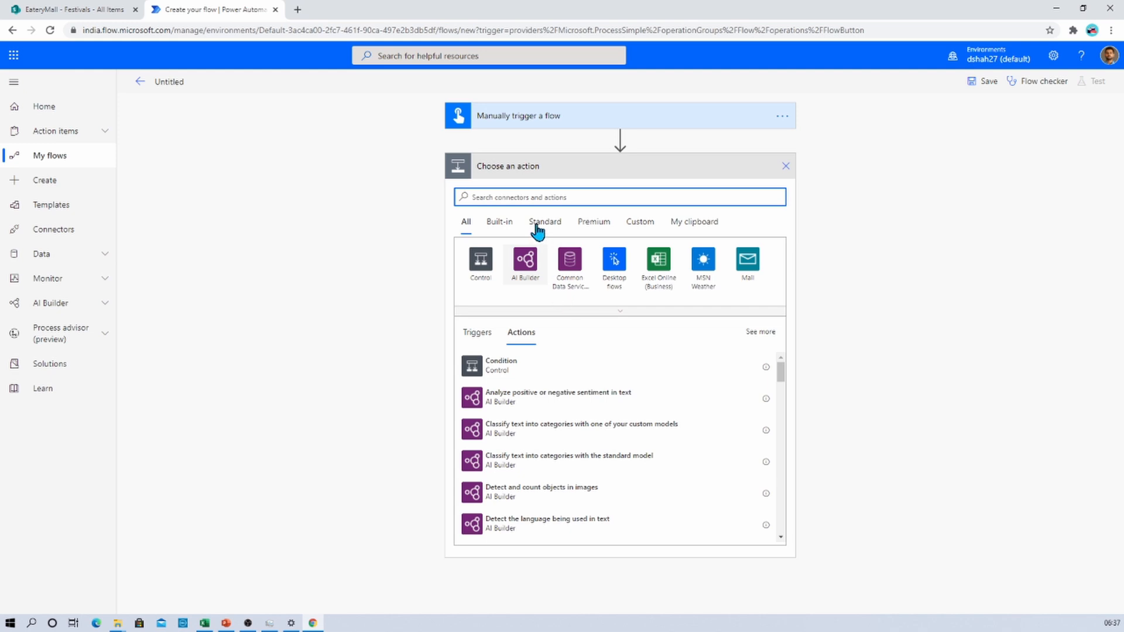
{"action": "key", "text": "ctrl+plus"}
{"action": "key", "text": "ctrl+plus"}
{"action": "key", "text": "ctrl+plus"}
{"action": "key", "text": "ctrl+plus"}
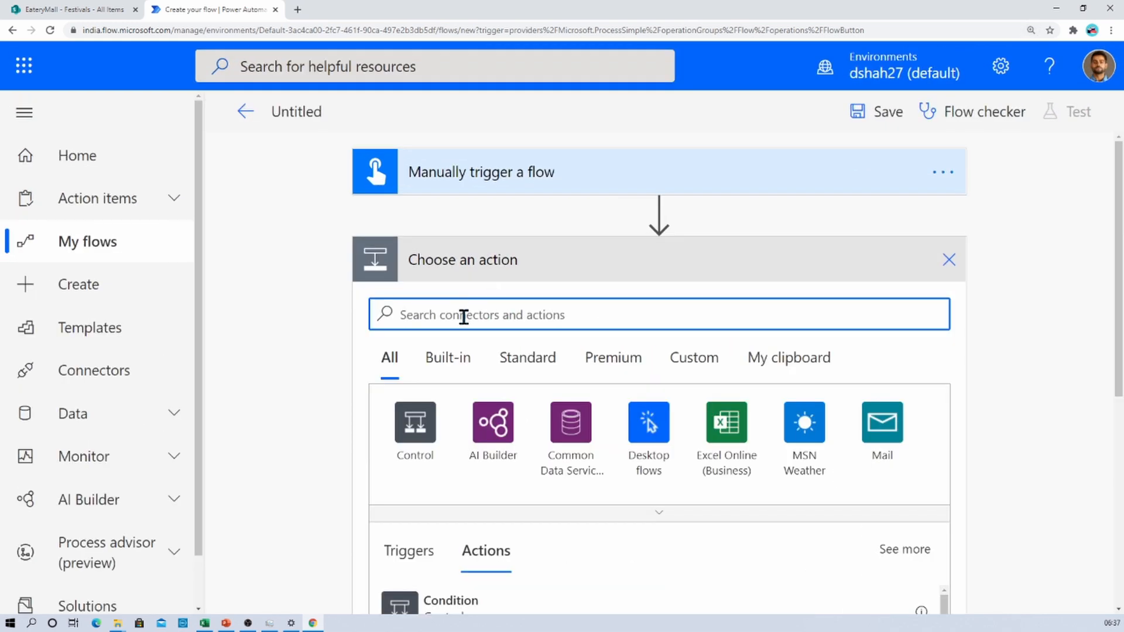
{"action": "type", "text": "compo"}
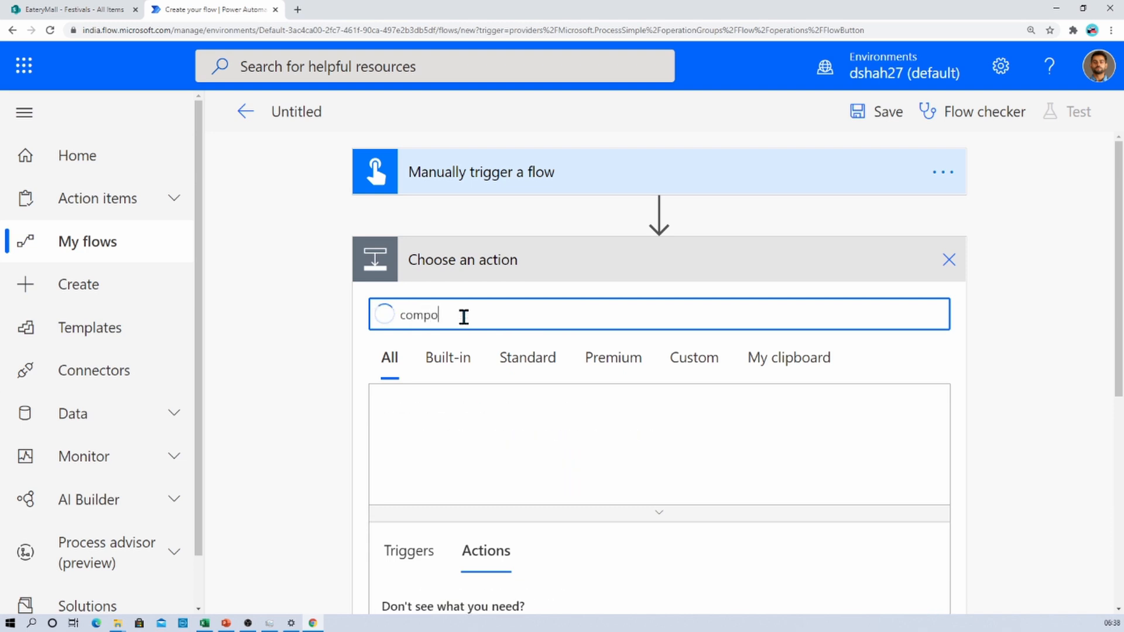
{"action": "scroll", "coordinate": [460, 480], "scroll_direction": "down", "scroll_amount": 2}
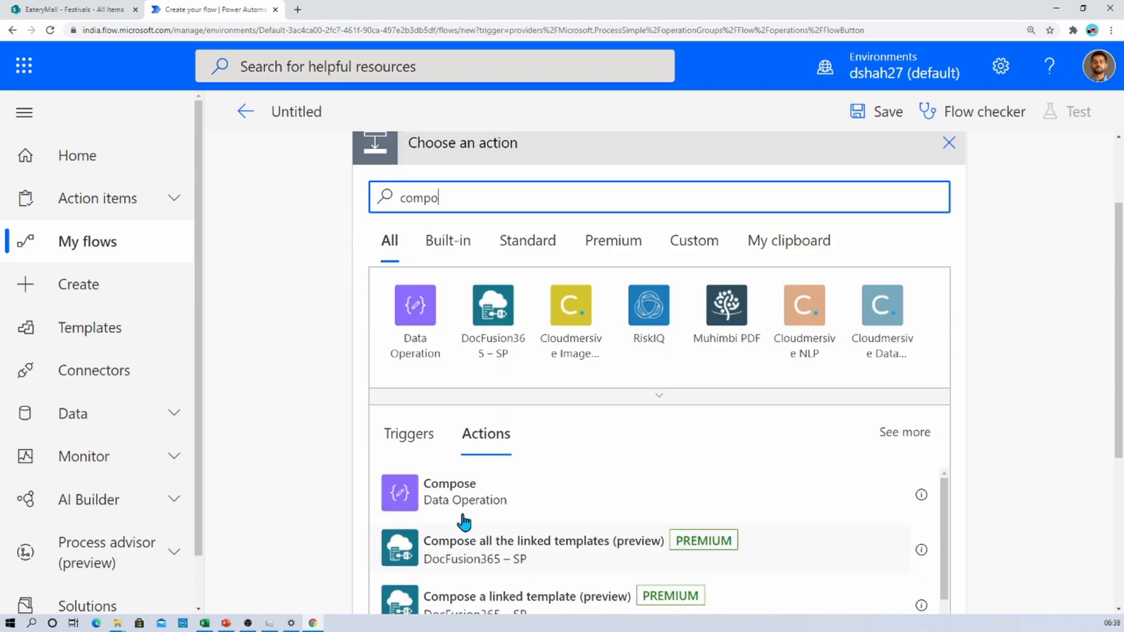
{"action": "left_click", "coordinate": [459, 502]}
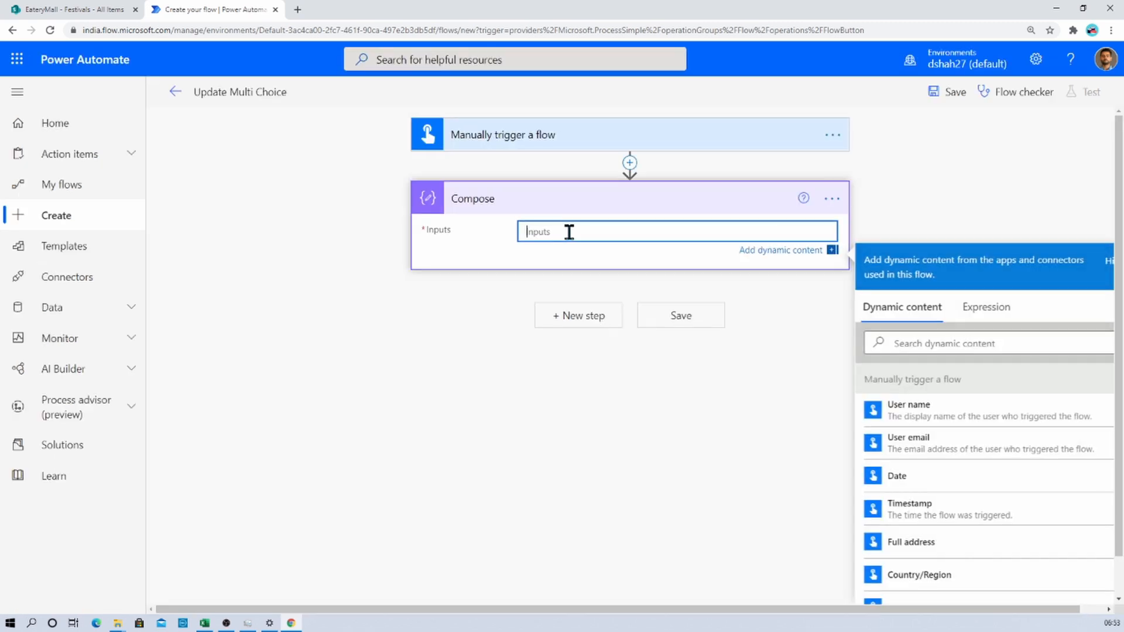
Set the Compose input to the expression split(triggerBody()['text'],','), using the trigger's Choices value as the text
{"action": "left_click", "coordinate": [985, 316]}
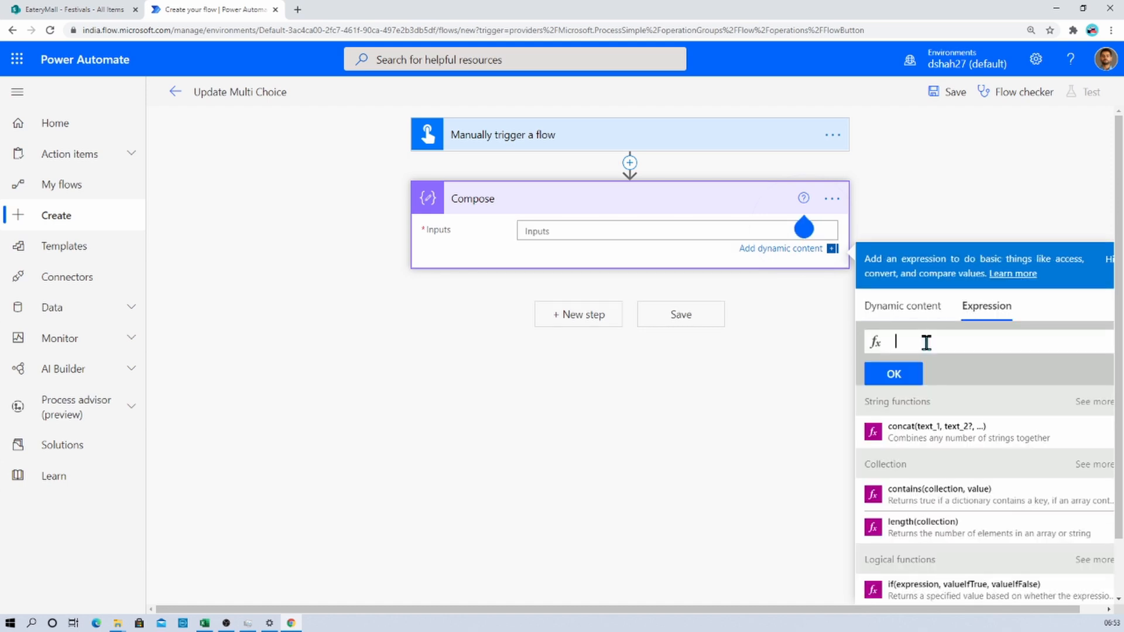
{"action": "type", "text": "split("}
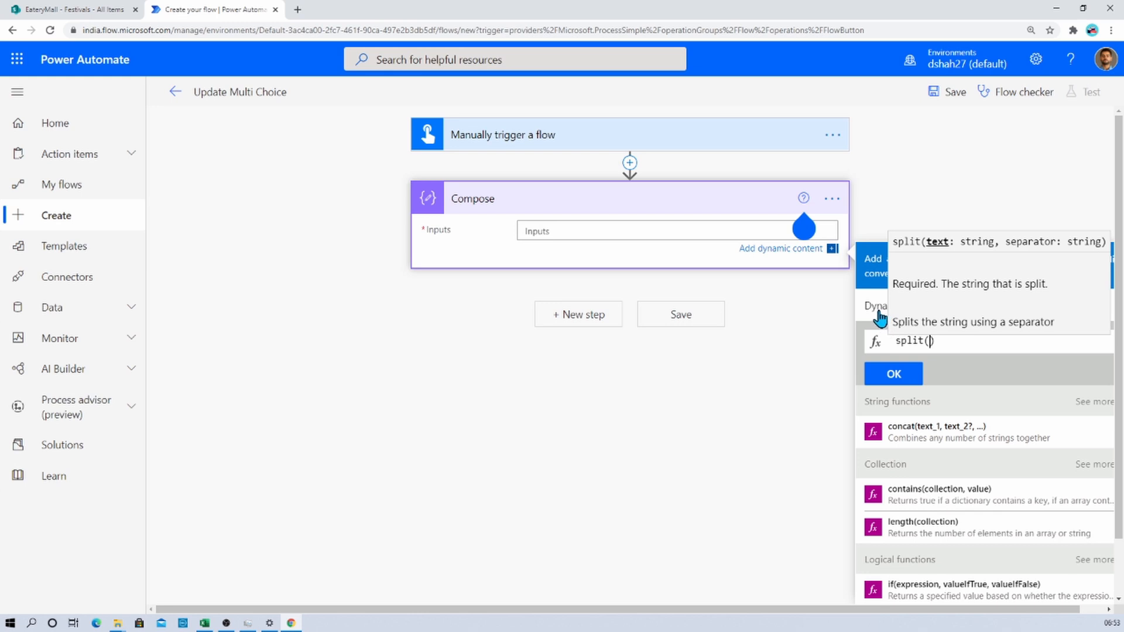
{"action": "left_click", "coordinate": [880, 318]}
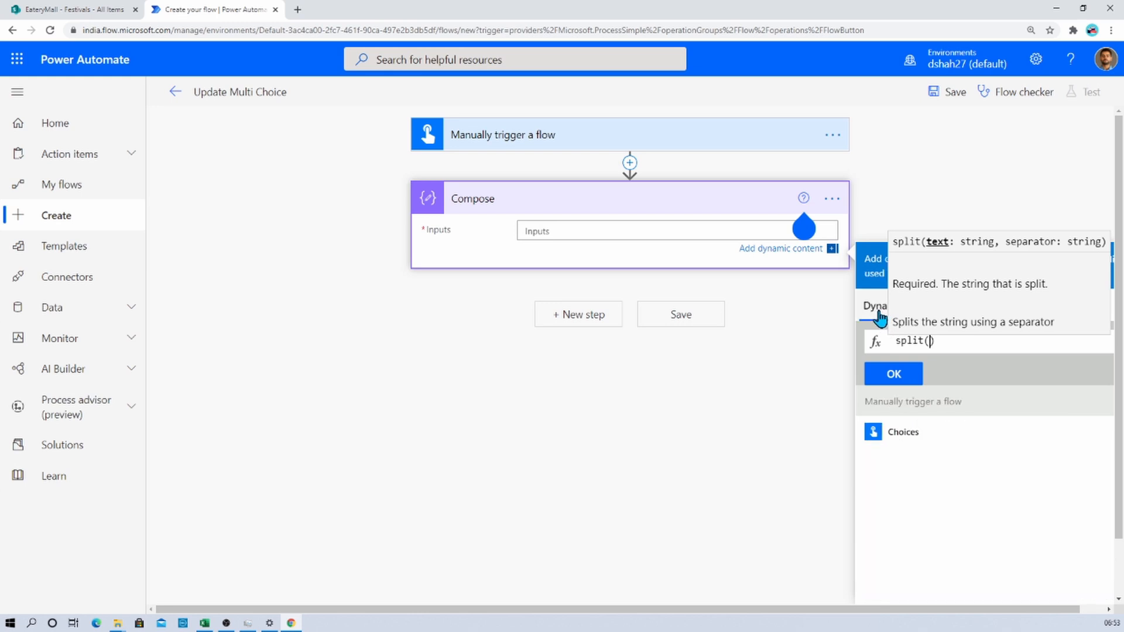
{"action": "left_click", "coordinate": [897, 436]}
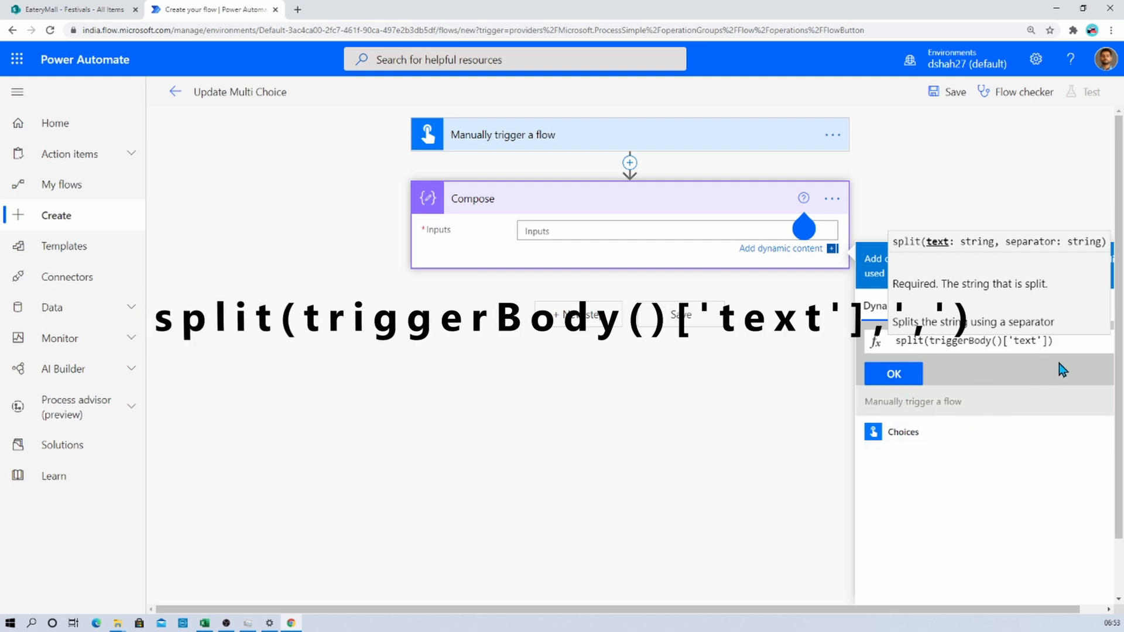
{"action": "type", "text": ",',"}
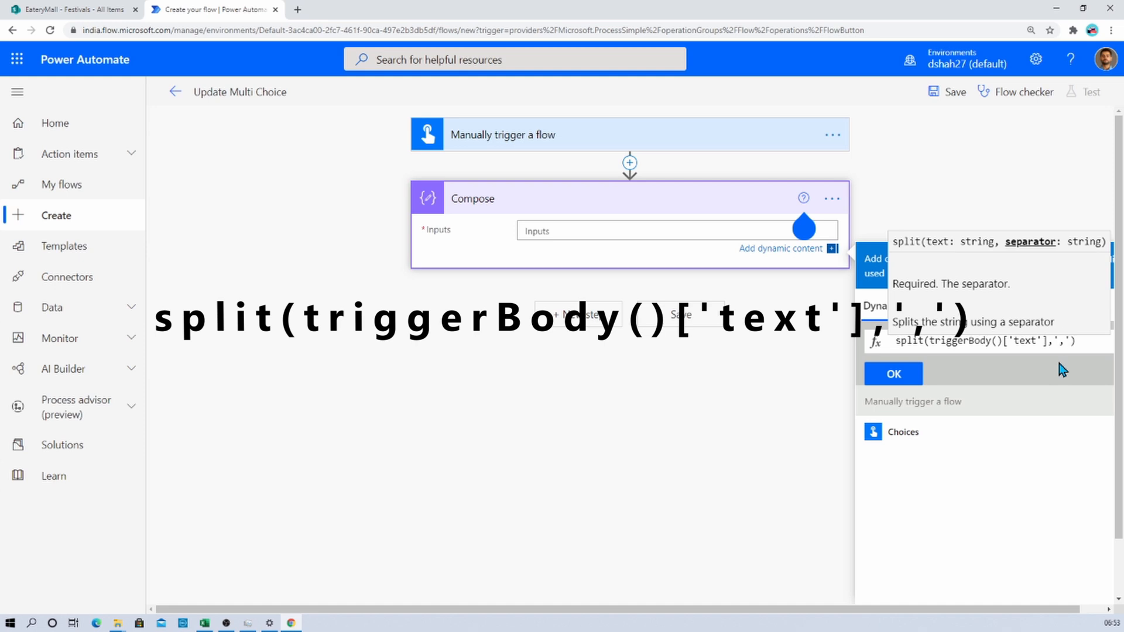
{"action": "left_click", "coordinate": [893, 373]}
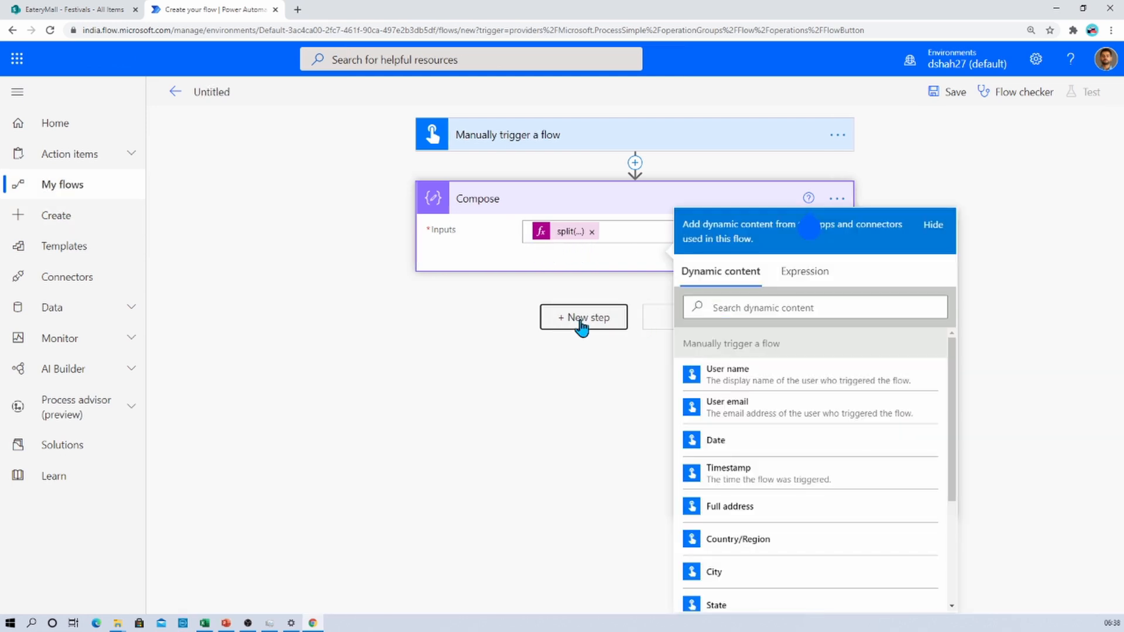
Add an Initialize variable action after Compose, with the name vArrayColors and the type Array
{"action": "left_click", "coordinate": [581, 322]}
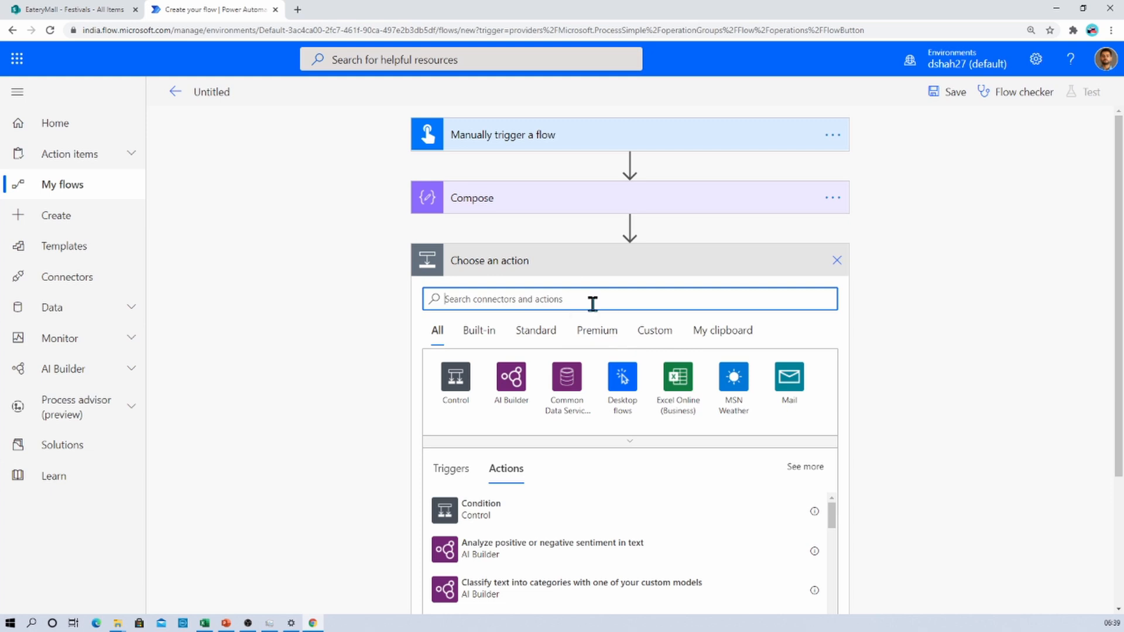
{"action": "type", "text": "initi"}
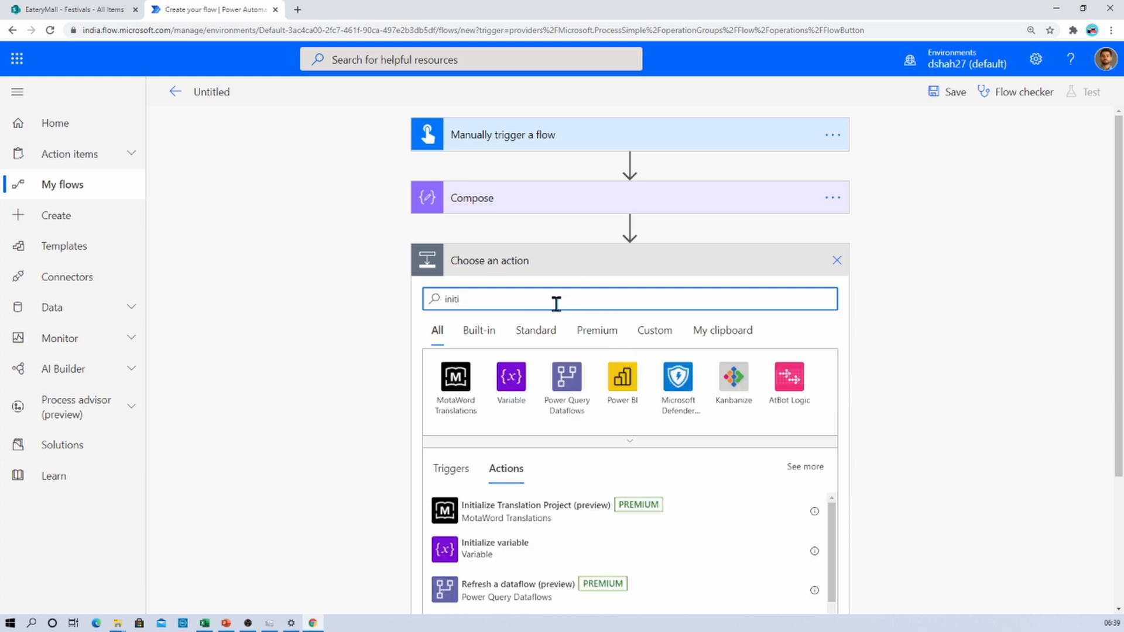
{"action": "left_click", "coordinate": [493, 550]}
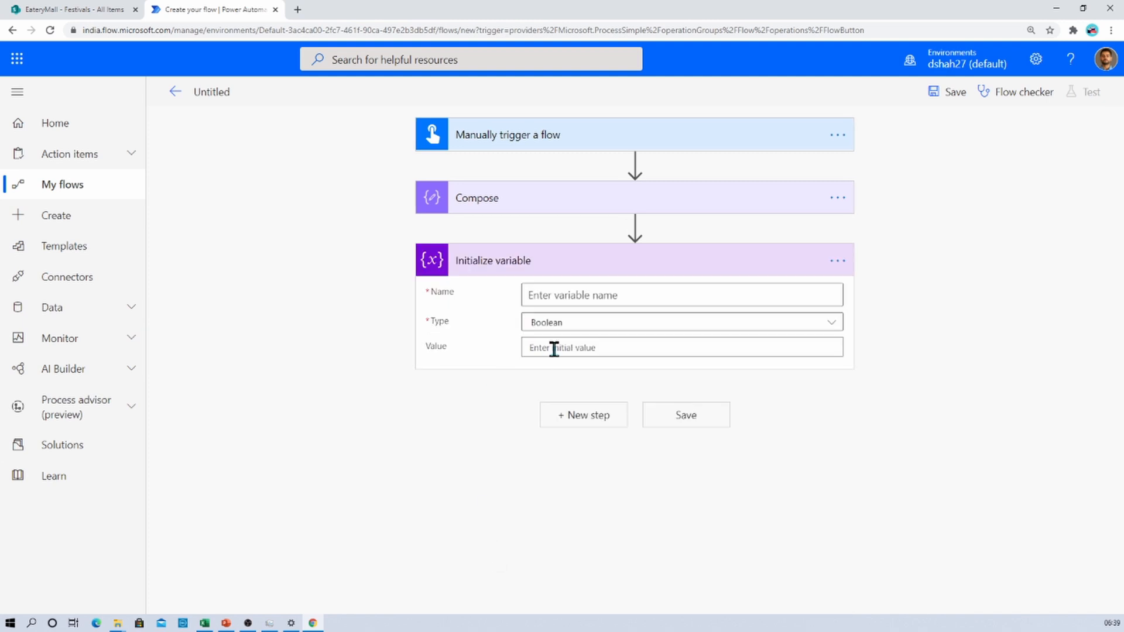
{"action": "left_click", "coordinate": [568, 296]}
{"action": "type", "text": "v"}
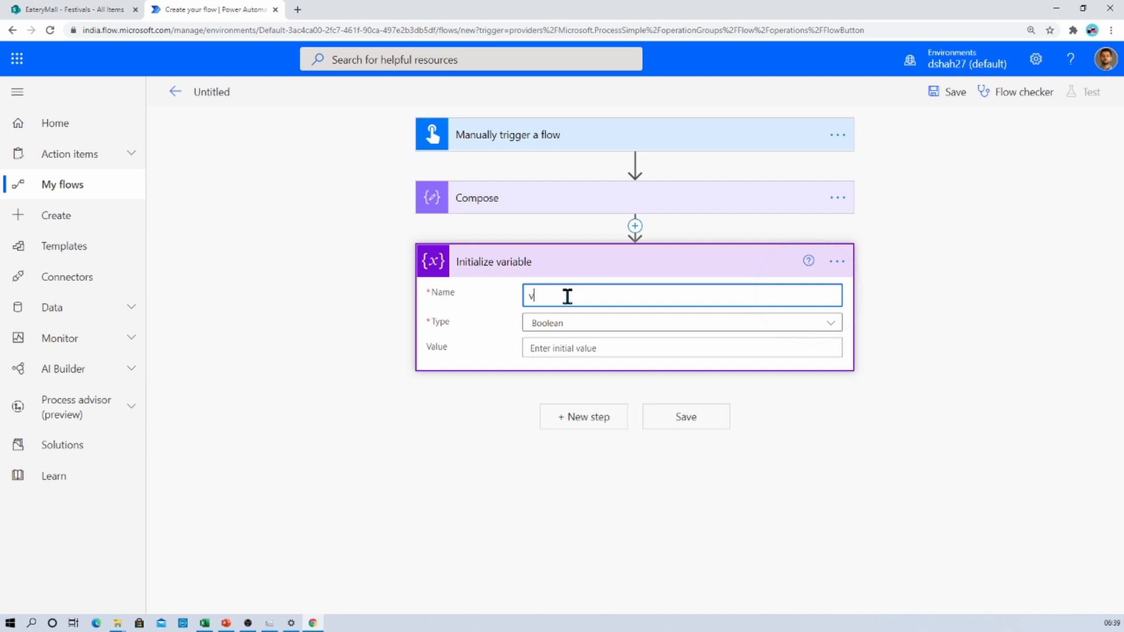
{"action": "type", "text": "ArrayColors"}
{"action": "key", "text": "Tab"}
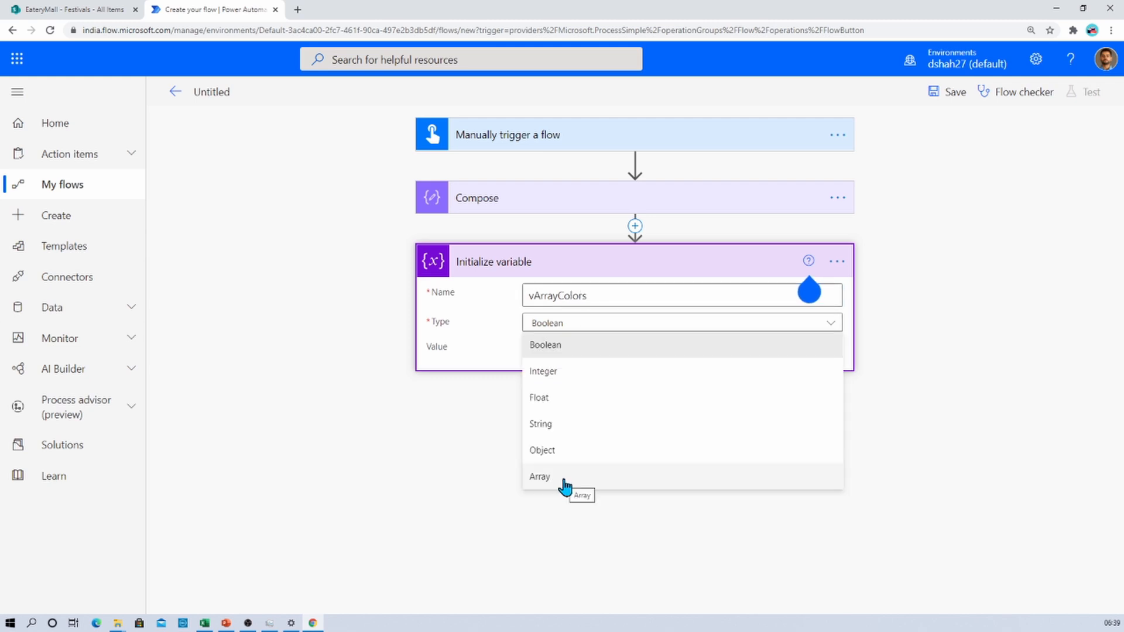
{"action": "left_click", "coordinate": [565, 483]}
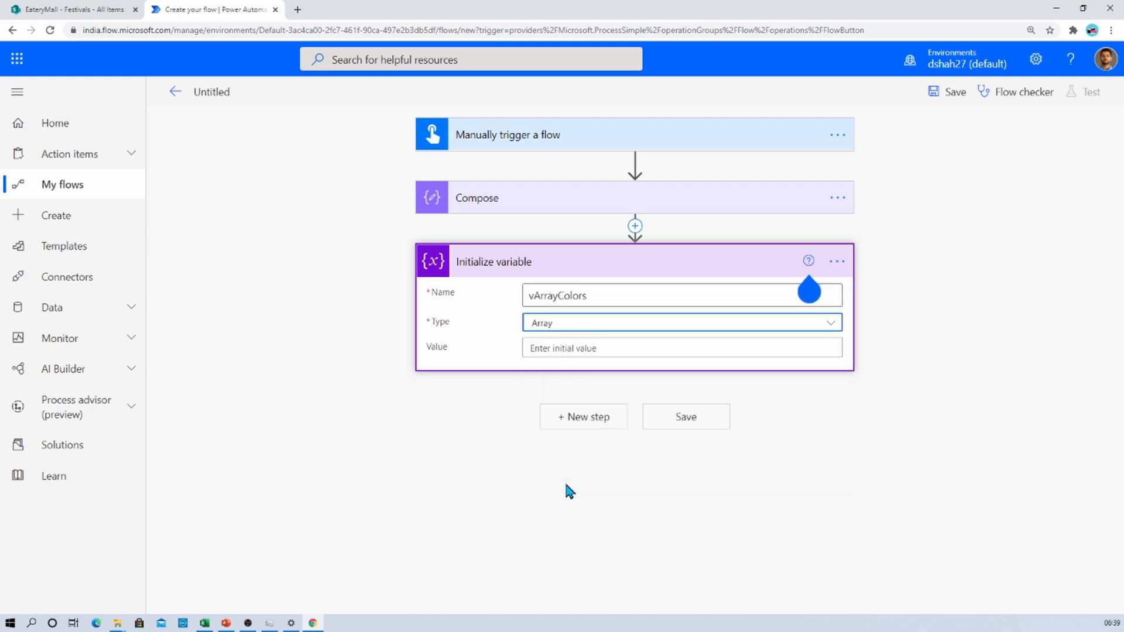
Add an Apply to each loop after the variable action, running over the Compose action's Outputs
{"action": "left_click", "coordinate": [582, 423]}
{"action": "type", "text": "a"}
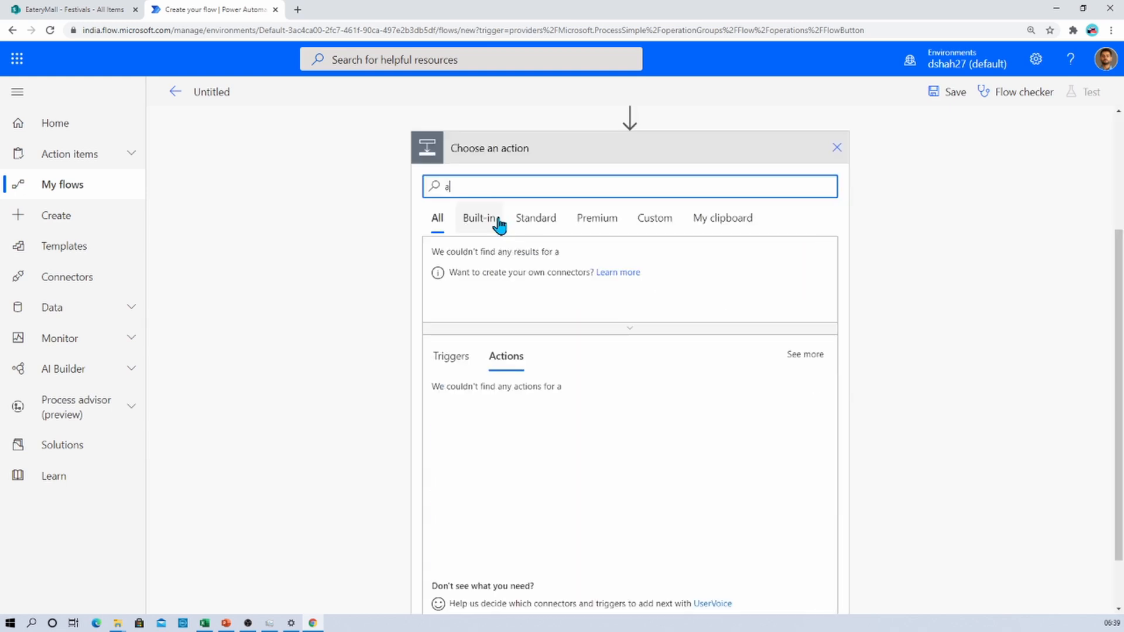
{"action": "type", "text": "pply"}
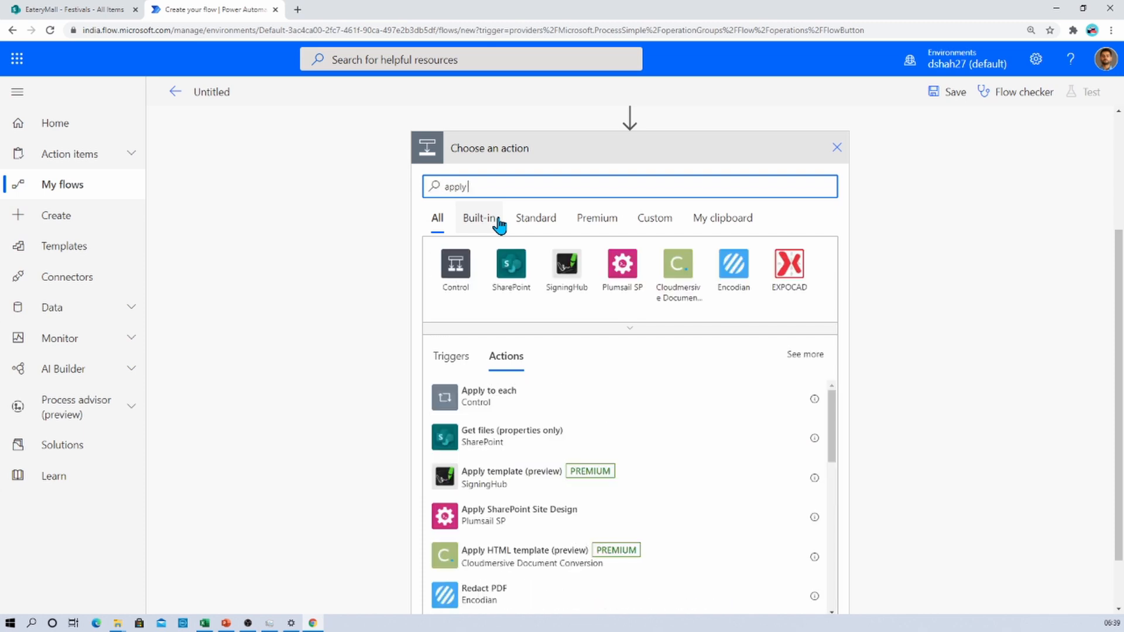
{"action": "left_click", "coordinate": [544, 399]}
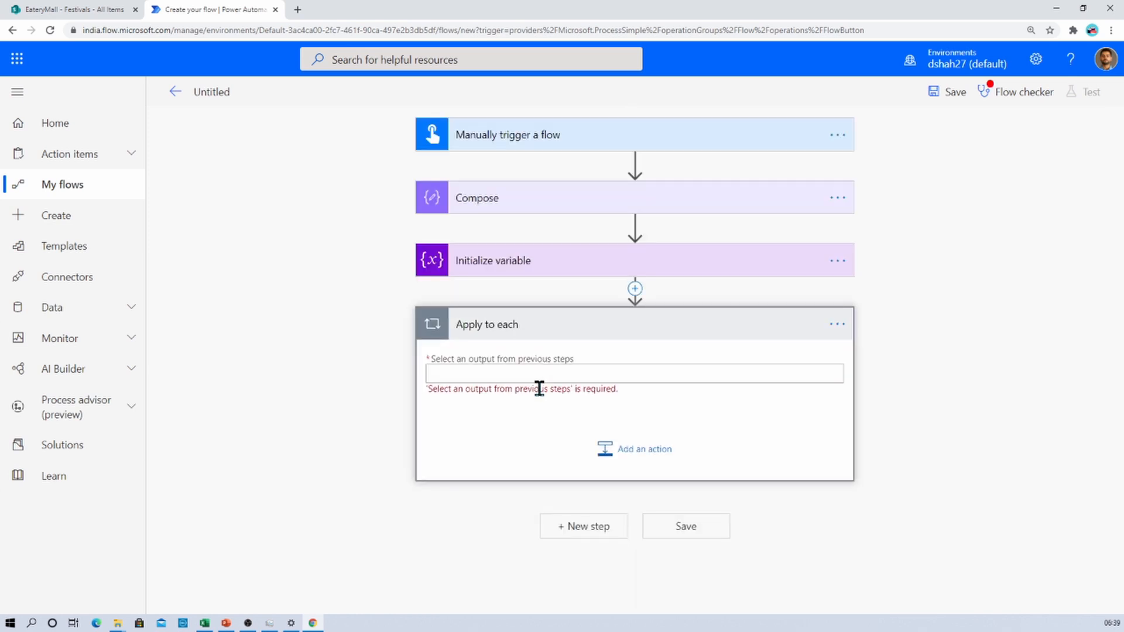
{"action": "left_click", "coordinate": [513, 382]}
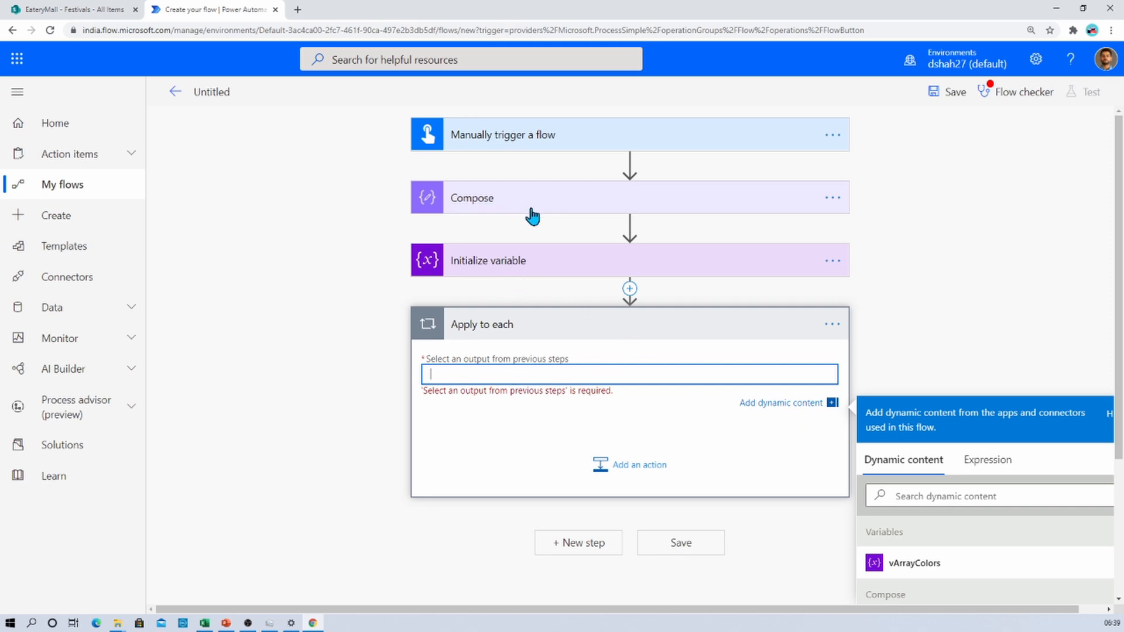
{"action": "scroll", "coordinate": [986, 485], "scroll_direction": "down", "scroll_amount": 3}
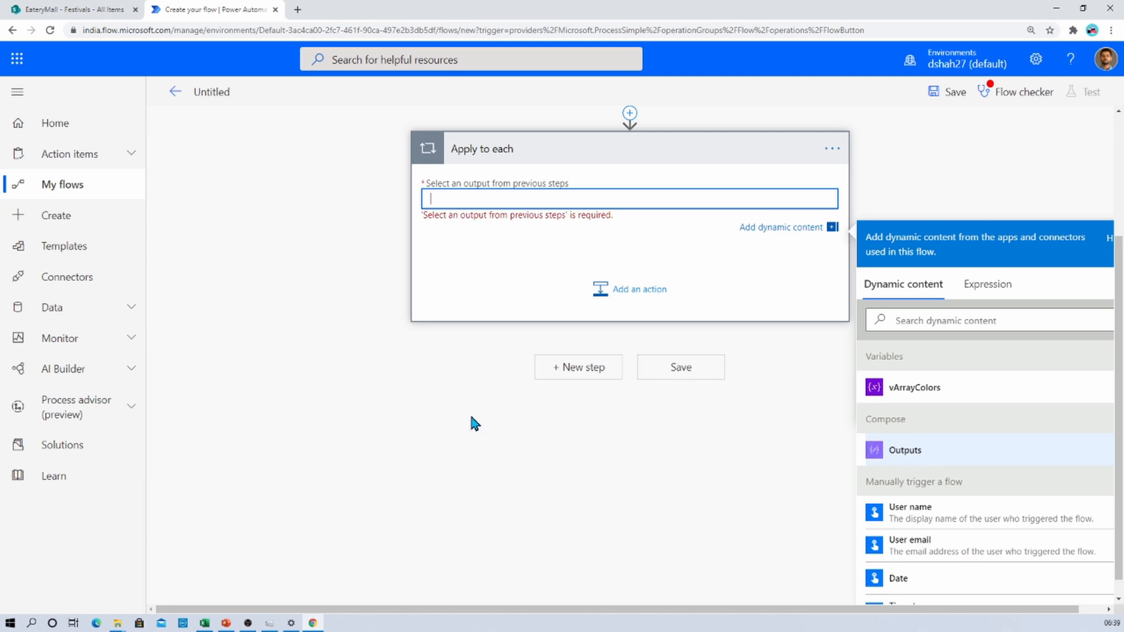
Add an Append to array variable action inside the Apply to each loop
{"action": "left_click", "coordinate": [599, 285]}
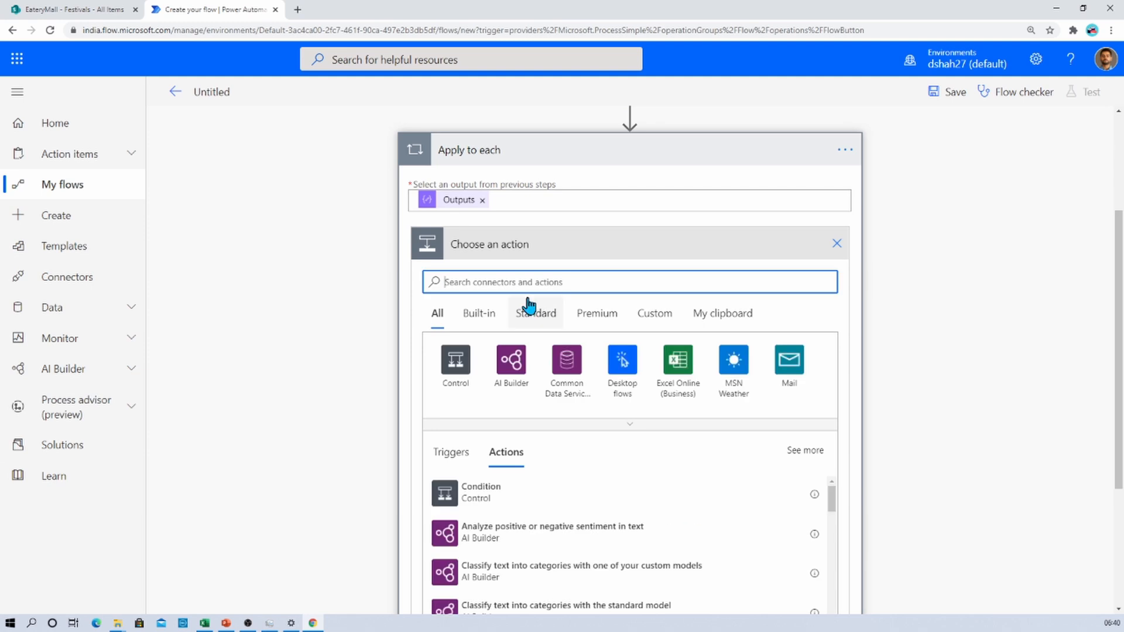
{"action": "type", "text": "appen"}
{"action": "type", "text": "d"}
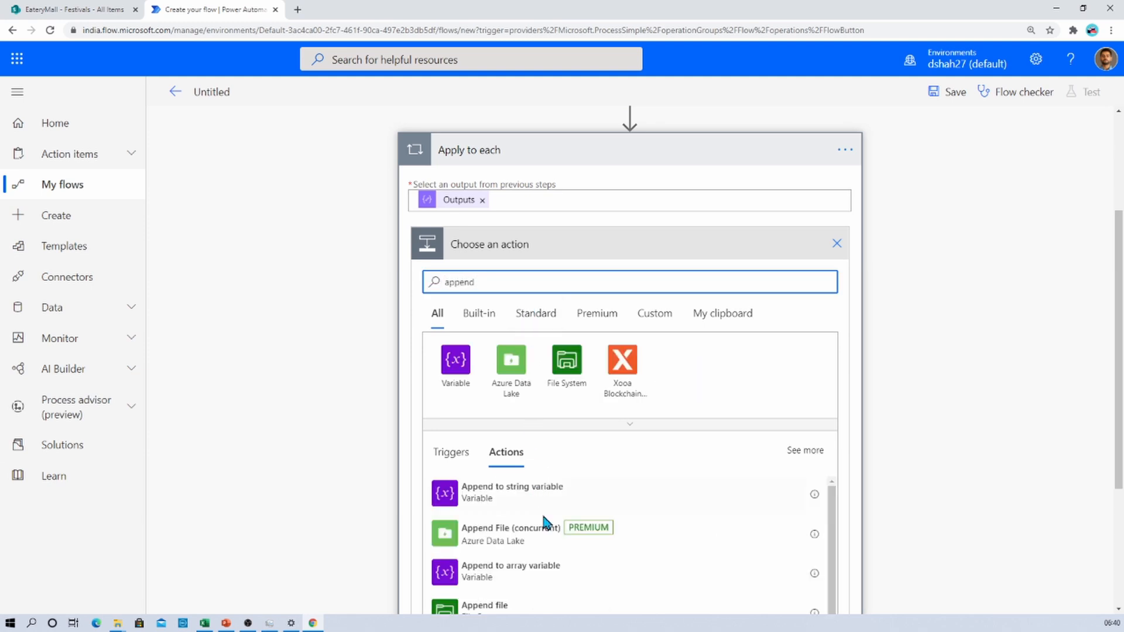
{"action": "left_click", "coordinate": [559, 577]}
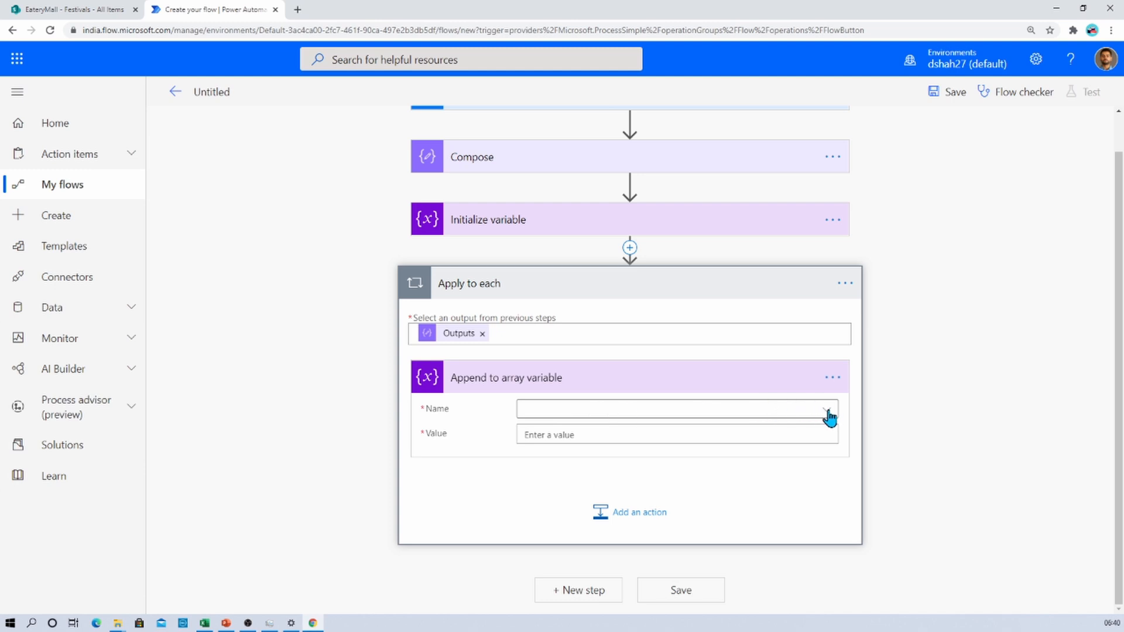
Set the append action's variable to vArrayColors and enter a JSON object with an empty "Value" key as its value
{"action": "left_click", "coordinate": [634, 418]}
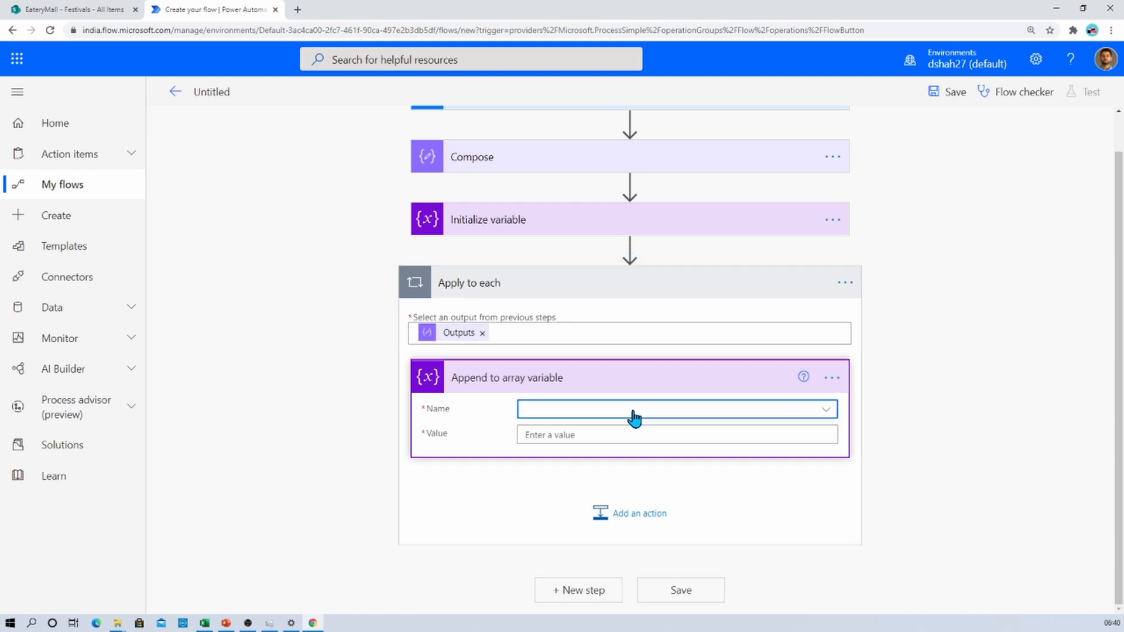
{"action": "left_click", "coordinate": [572, 461]}
{"action": "left_click", "coordinate": [538, 436]}
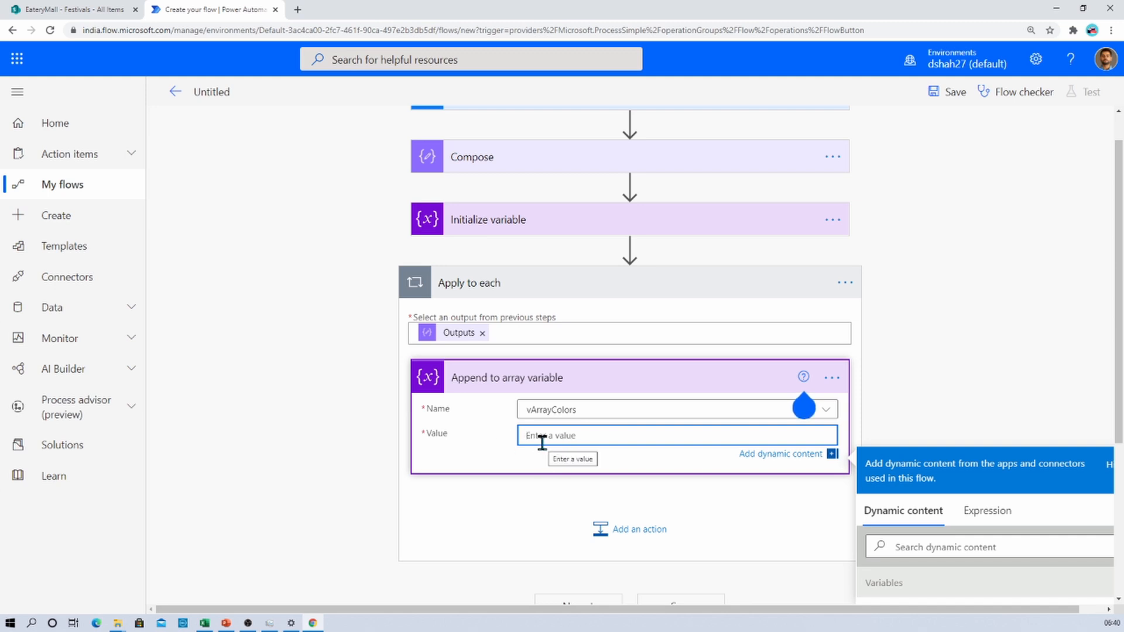
{"action": "type", "text": "[]"}
{"action": "key", "text": "Return"}
{"action": "key", "text": "Return"}
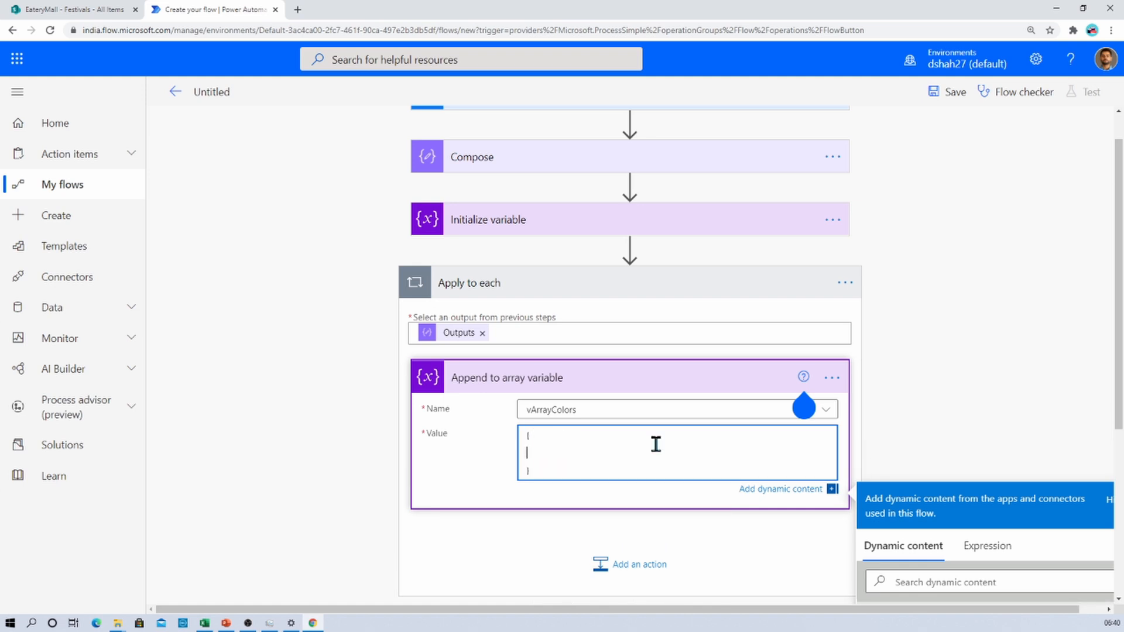
{"action": "key", "text": "Up"}
{"action": "key", "text": "Tab"}
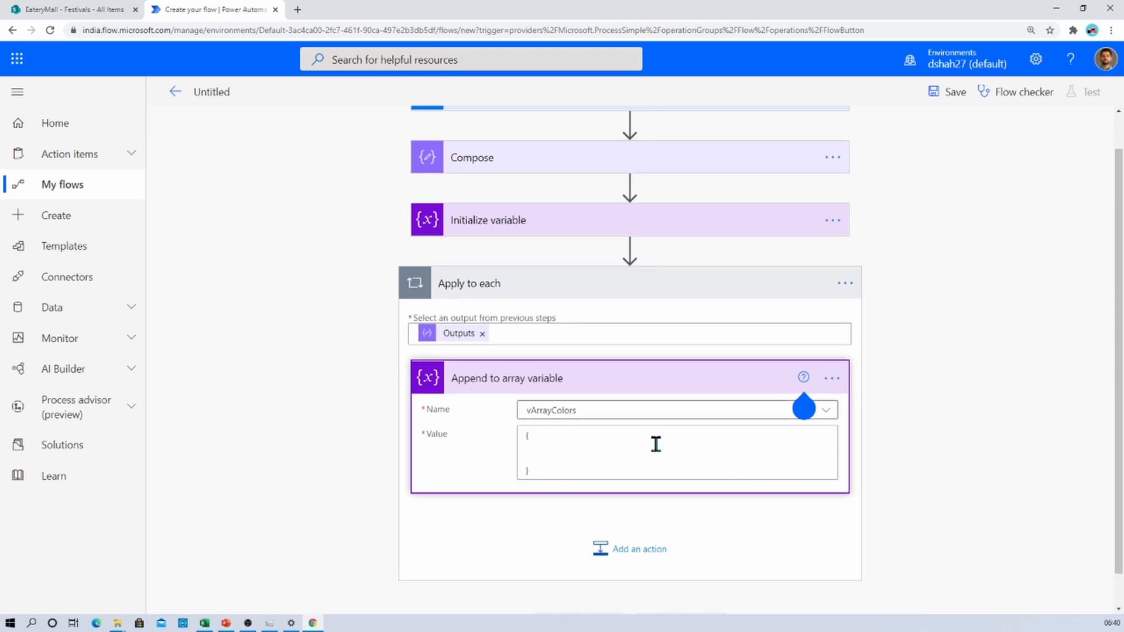
{"action": "left_click", "coordinate": [619, 449]}
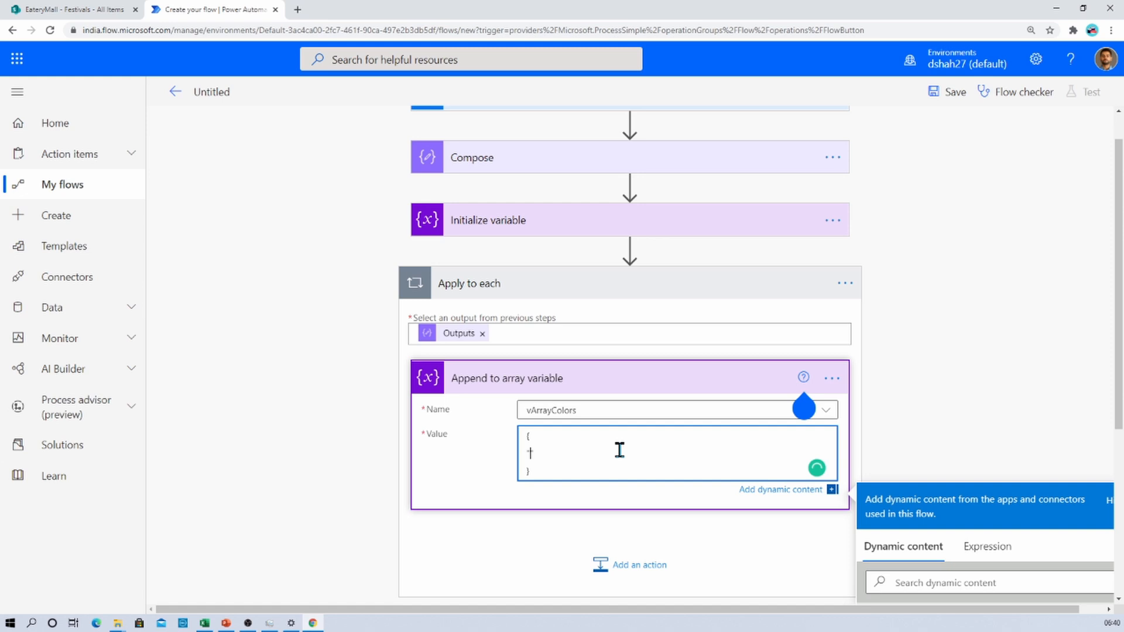
{"action": "type", "text": "\"Value\":\""}
Insert the Apply to each loop's Current item between the quotes of the "Value" key in the append action
{"action": "scroll", "coordinate": [619, 450], "scroll_direction": "down", "scroll_amount": 3}
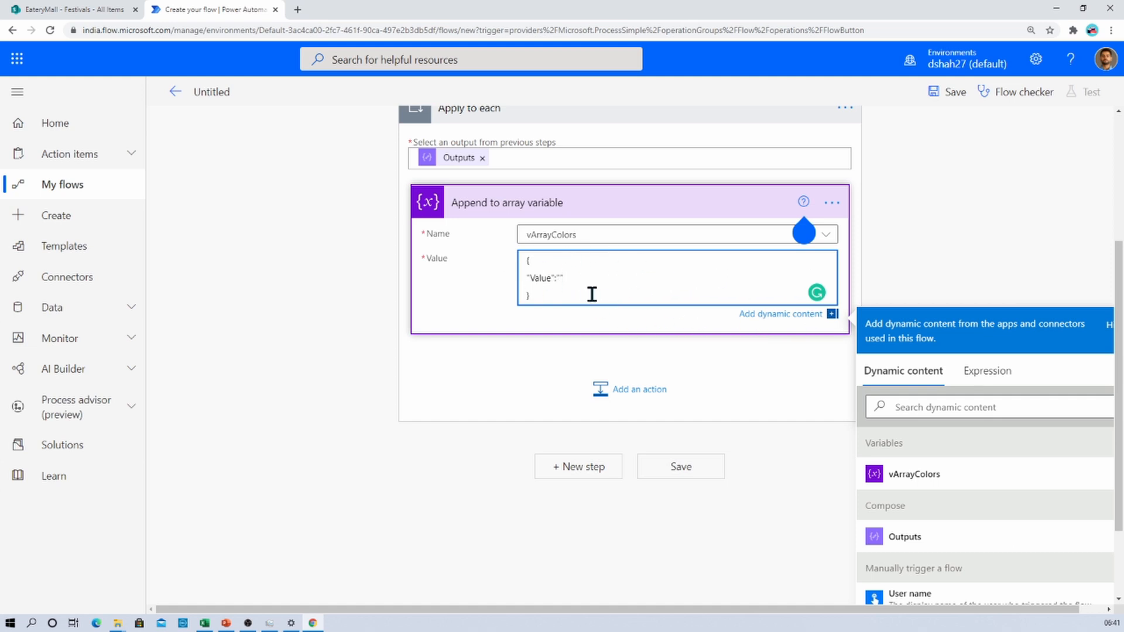
{"action": "scroll", "coordinate": [1016, 469], "scroll_direction": "down", "scroll_amount": 5}
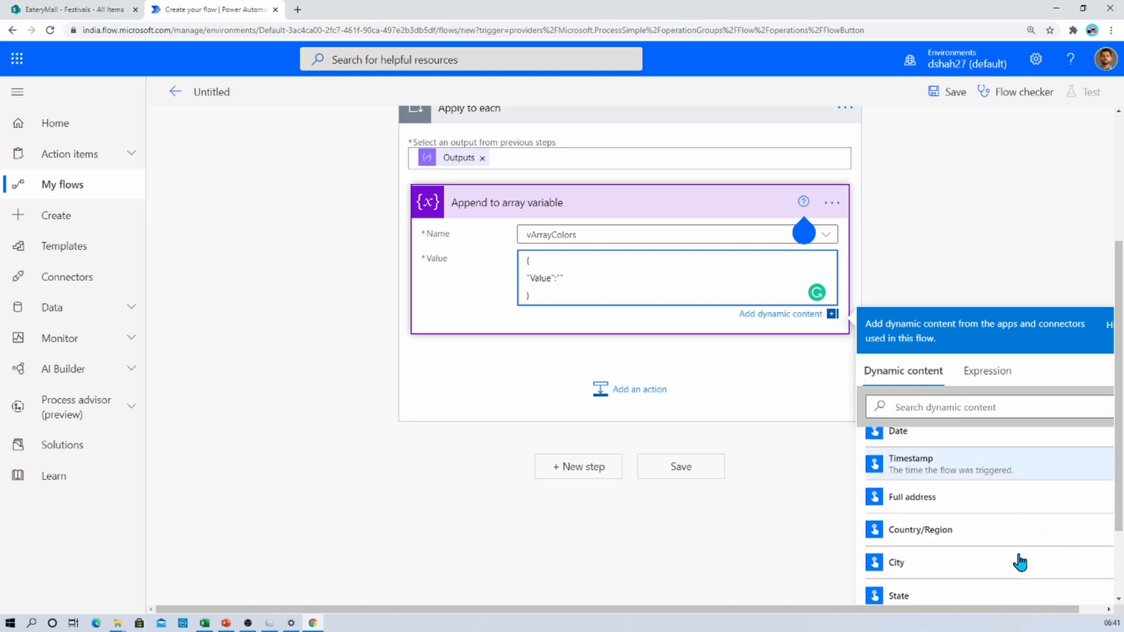
{"action": "scroll", "coordinate": [917, 597], "scroll_direction": "down", "scroll_amount": 3}
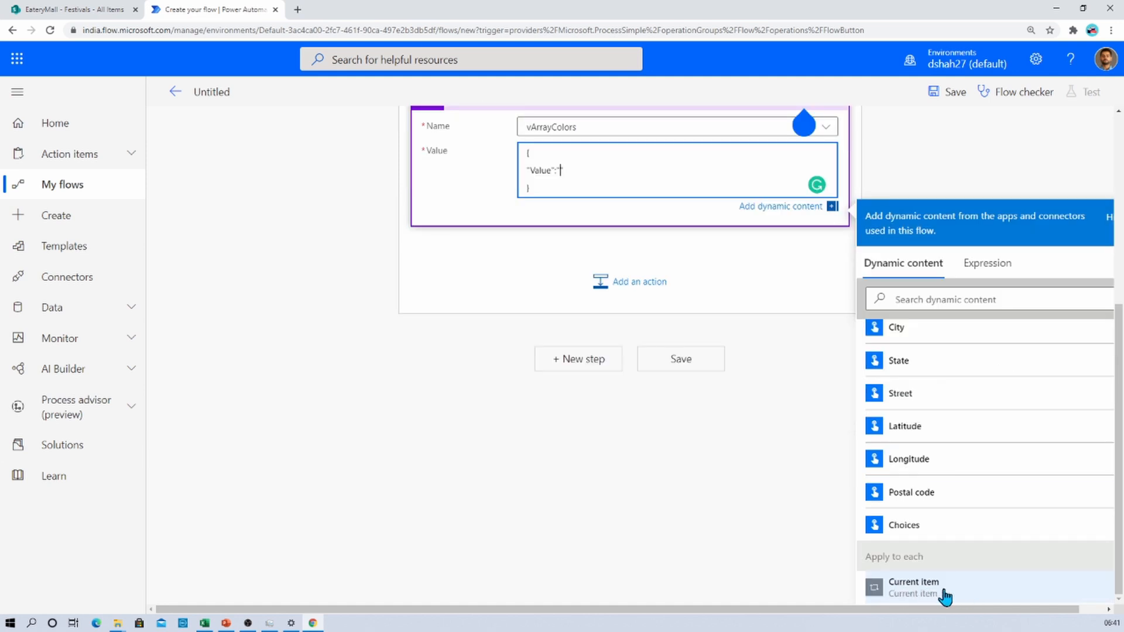
{"action": "left_click", "coordinate": [943, 592]}
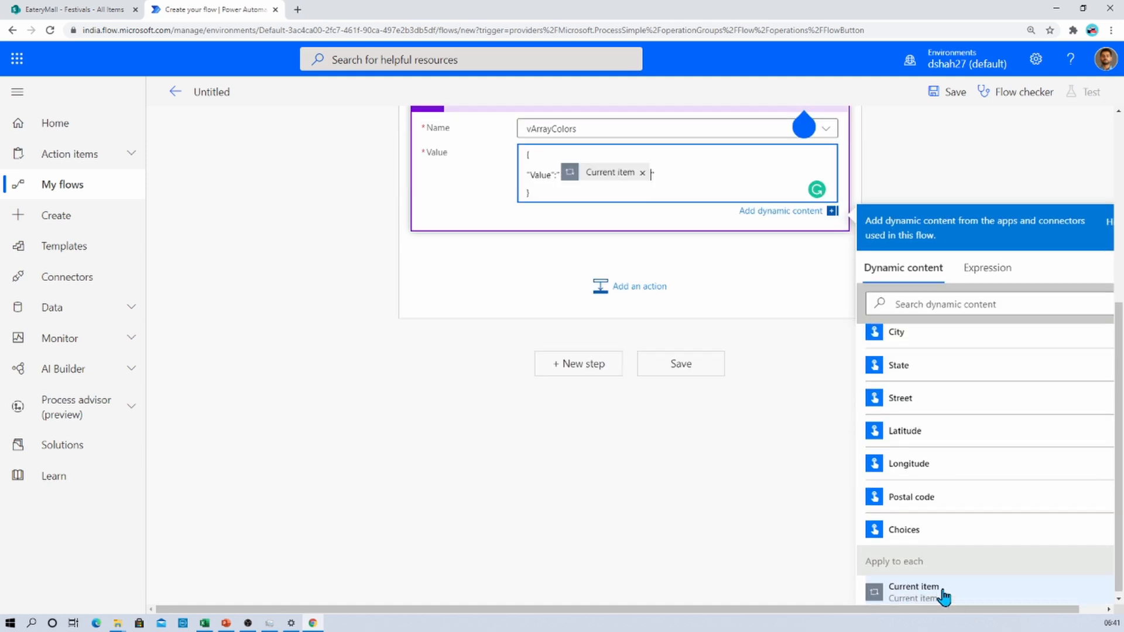
{"action": "left_click", "coordinate": [818, 452]}
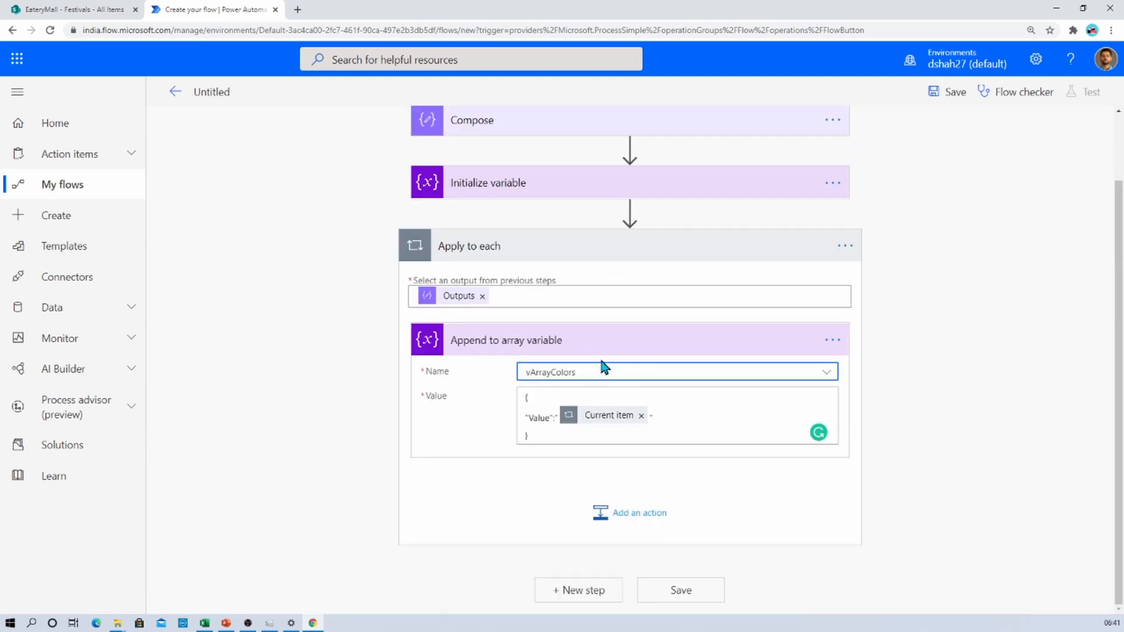
Check the Colors choices in the SharePoint Festivals list, and add a SharePoint Update item action after the Apply to each loop
{"action": "left_click", "coordinate": [120, 11]}
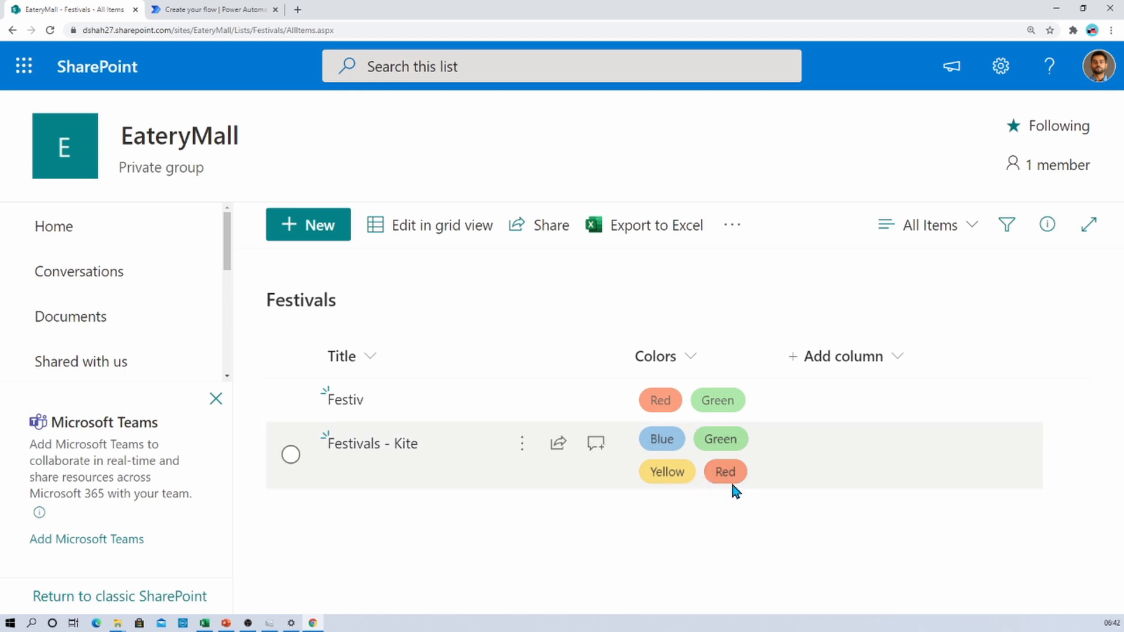
{"action": "left_click", "coordinate": [215, 9]}
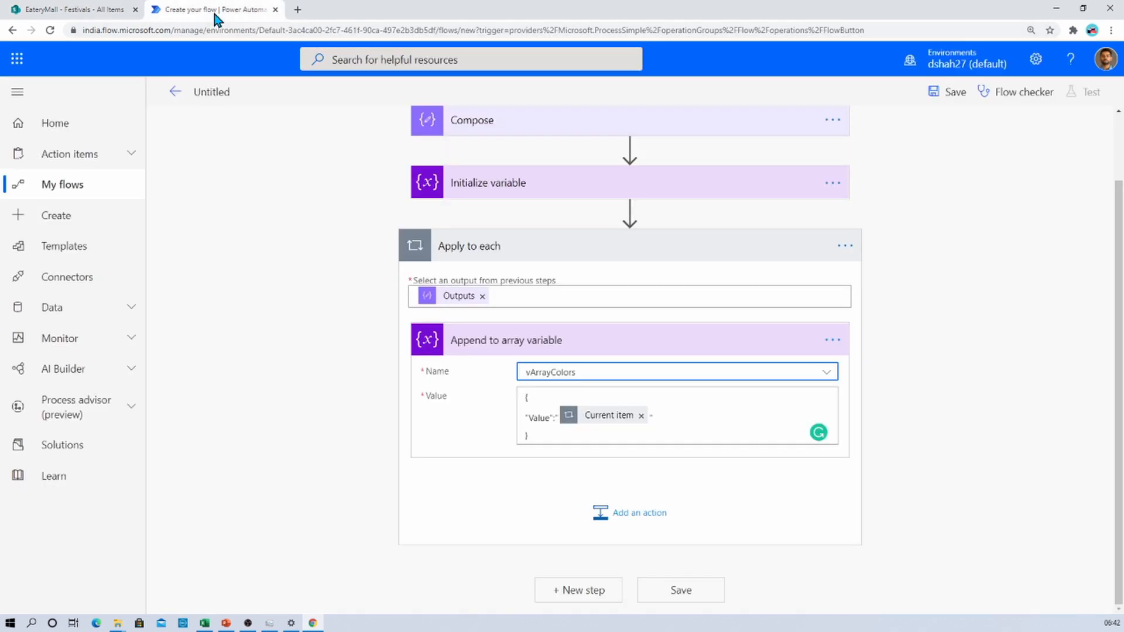
{"action": "left_click", "coordinate": [615, 518]}
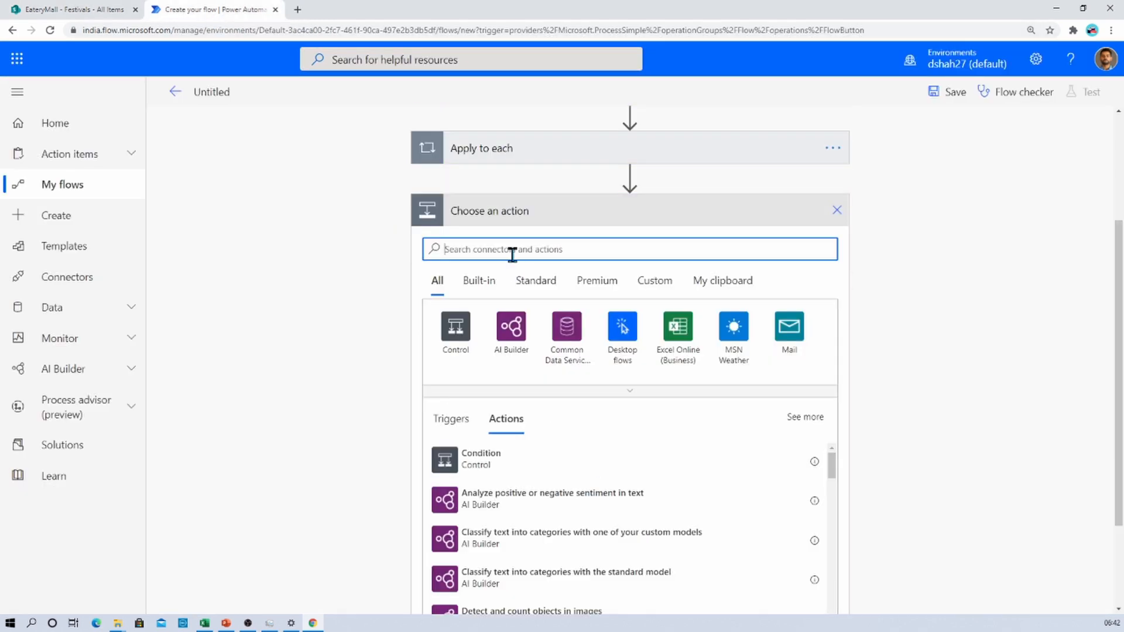
{"action": "type", "text": "update"}
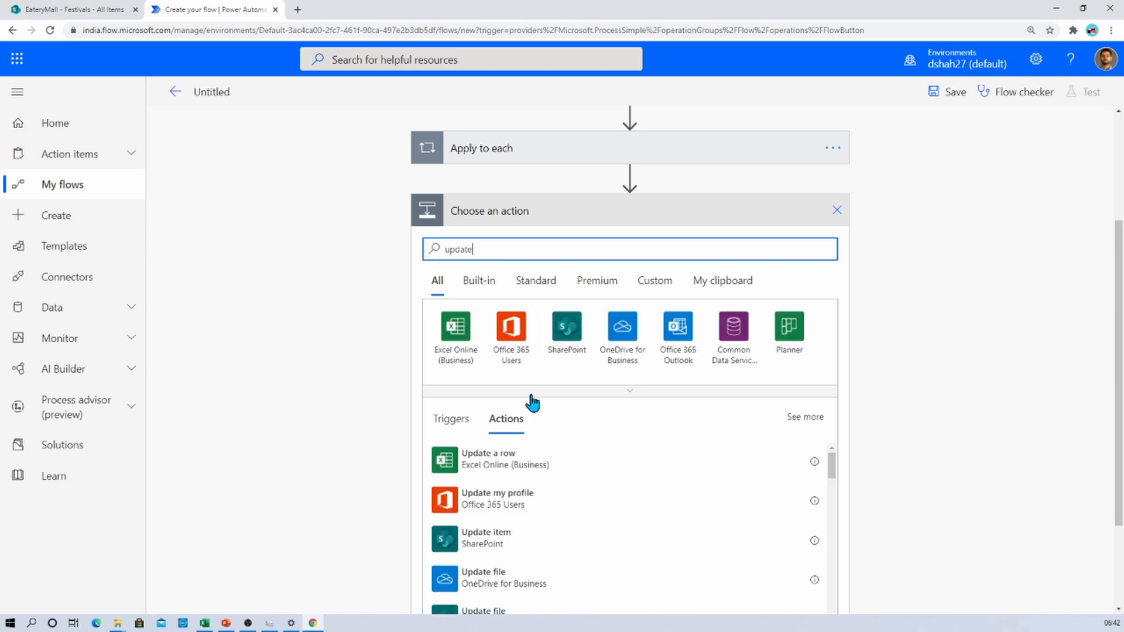
{"action": "left_click", "coordinate": [520, 542]}
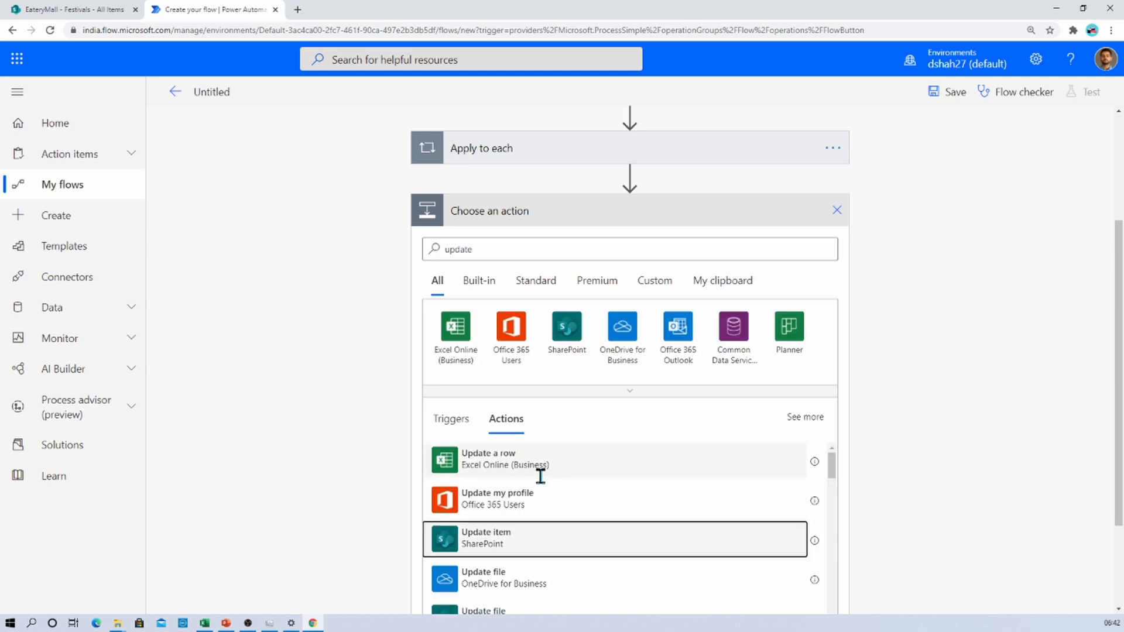
Point the Update item action to the EateryMall site and its Festivals list
{"action": "left_click", "coordinate": [580, 422]}
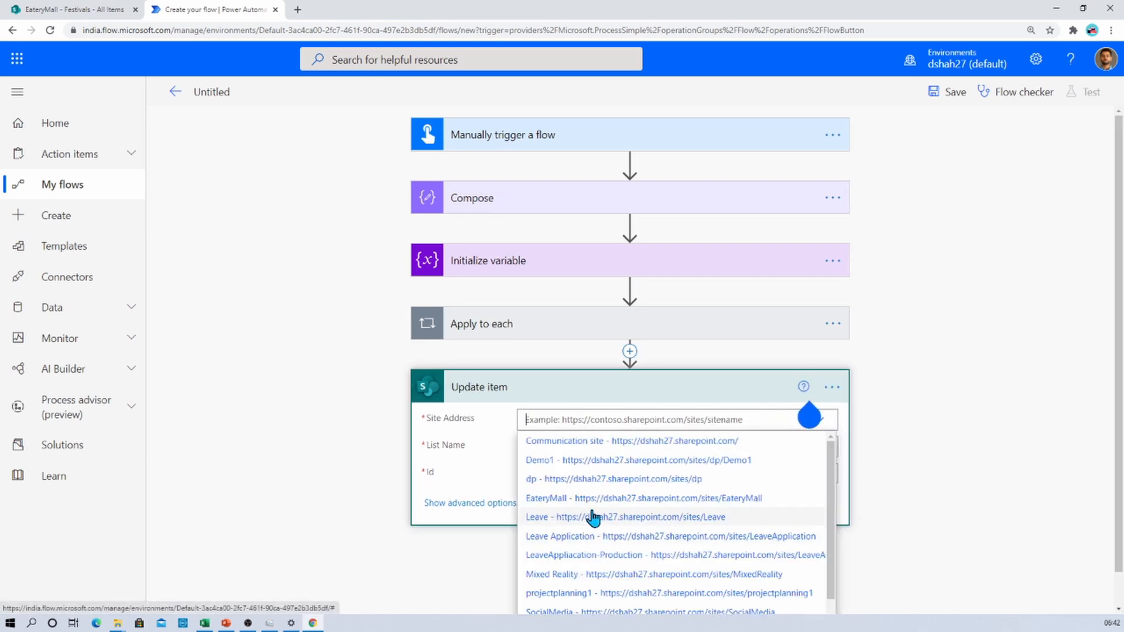
{"action": "scroll", "coordinate": [592, 518], "scroll_direction": "down", "scroll_amount": 1}
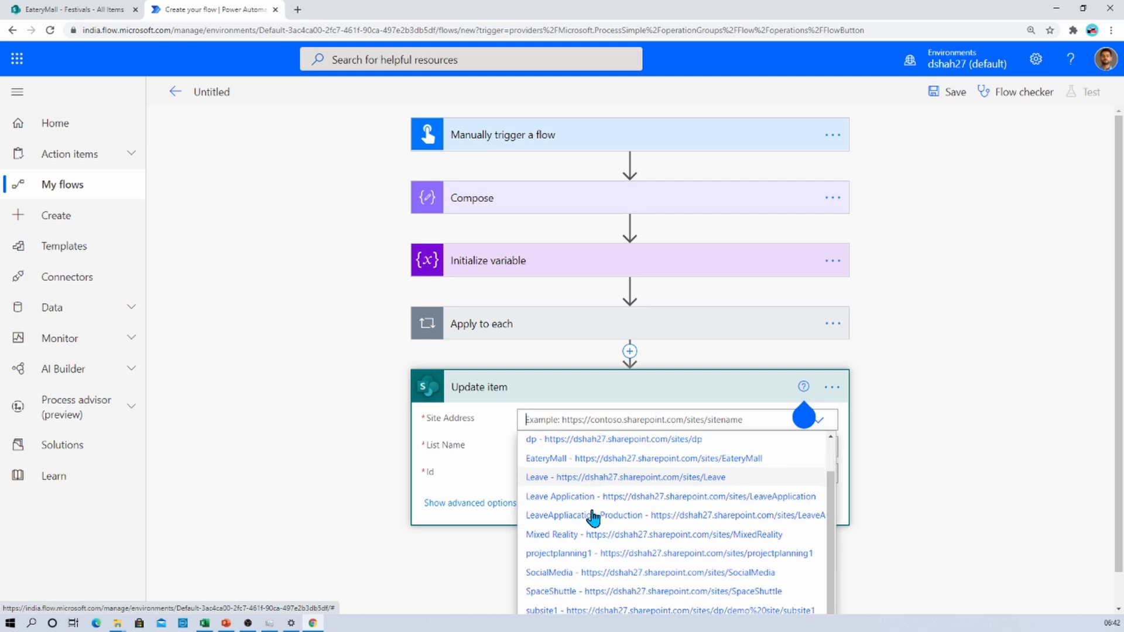
{"action": "scroll", "coordinate": [592, 518], "scroll_direction": "up", "scroll_amount": 1}
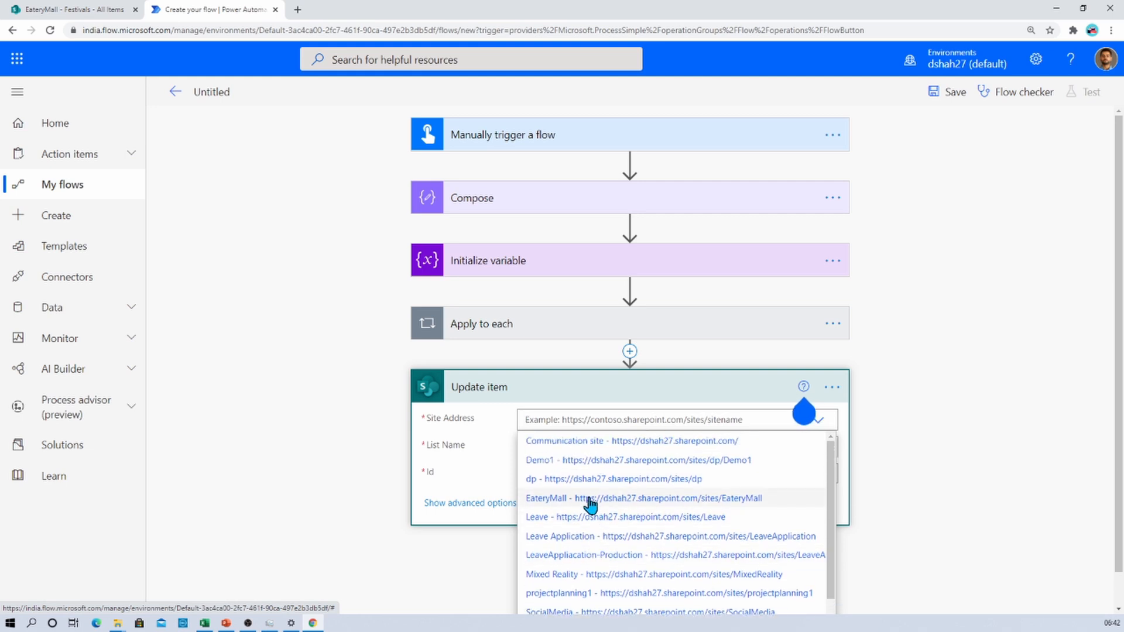
{"action": "left_click", "coordinate": [589, 498]}
{"action": "left_click", "coordinate": [586, 453]}
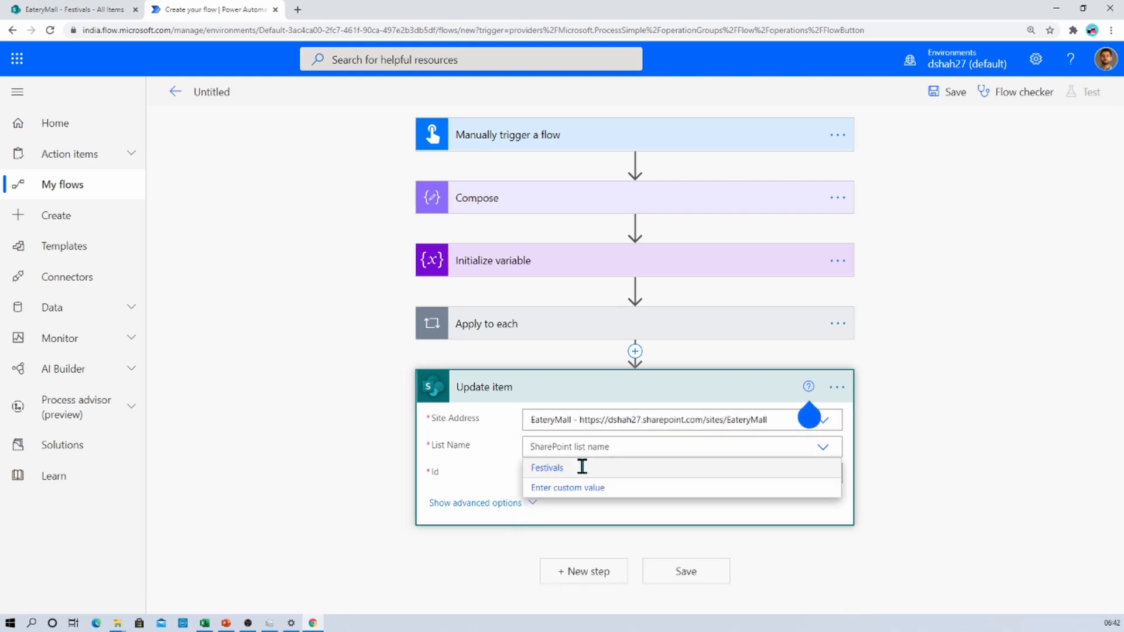
{"action": "left_click", "coordinate": [578, 472]}
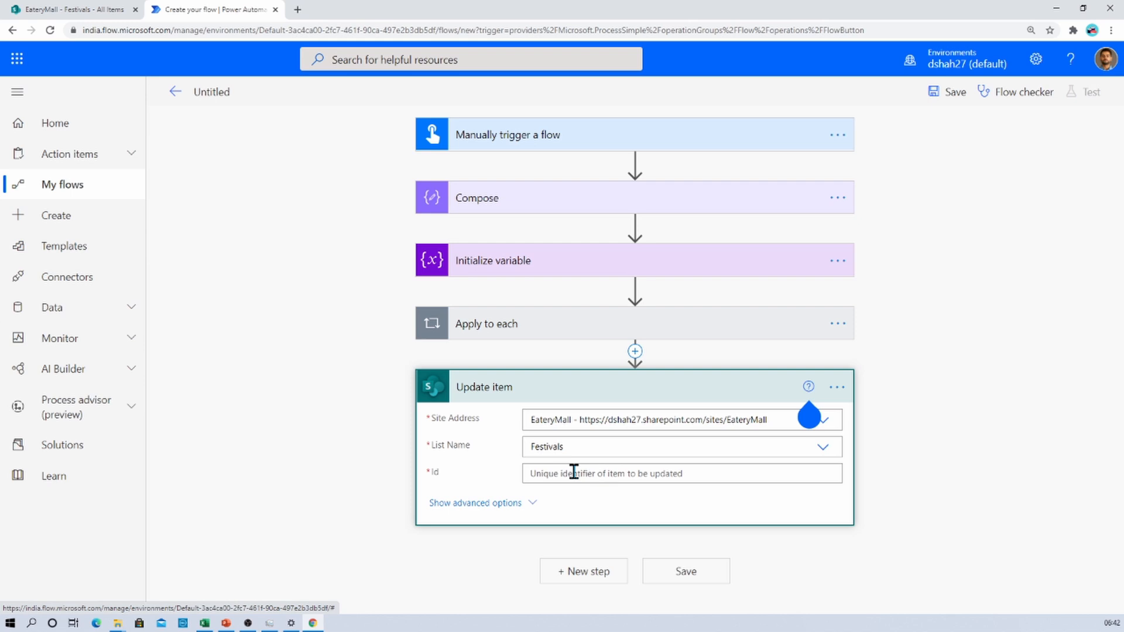
Set the Update item action's Id to 2 and its Title to Uttrayan
{"action": "left_click", "coordinate": [573, 472]}
{"action": "type", "text": "2"}
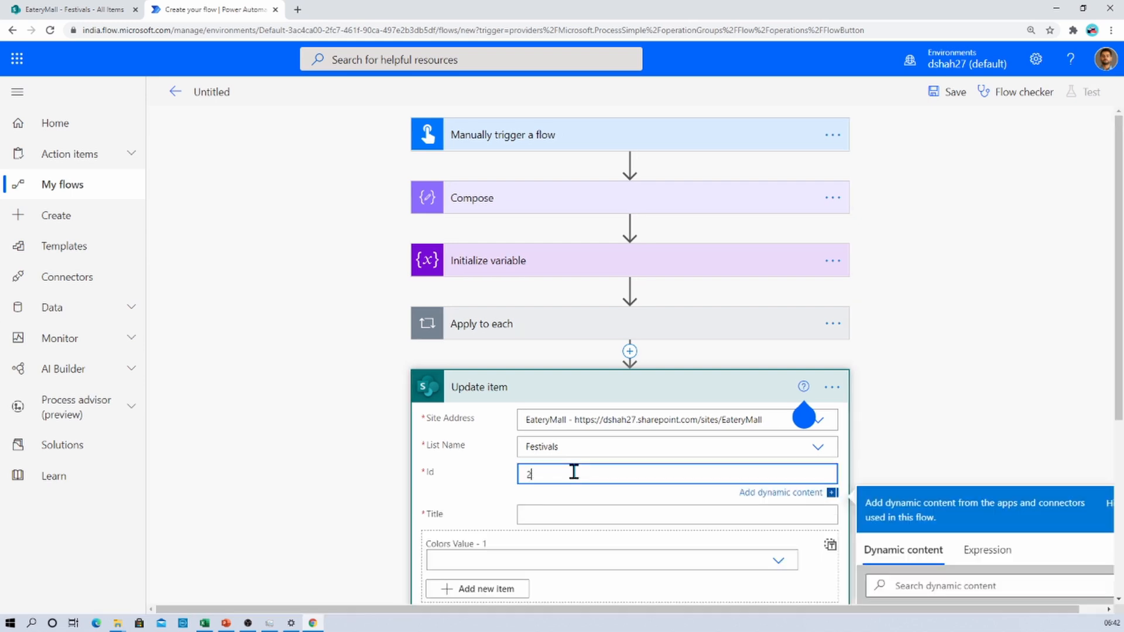
{"action": "scroll", "coordinate": [573, 472], "scroll_direction": "down", "scroll_amount": 1}
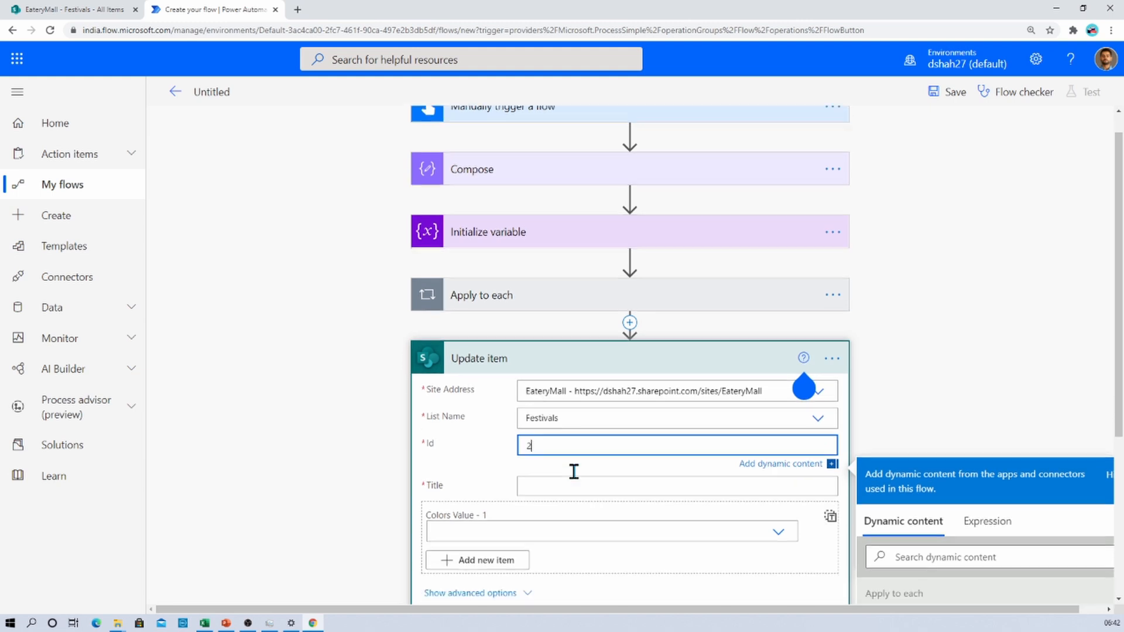
{"action": "left_click", "coordinate": [530, 456]}
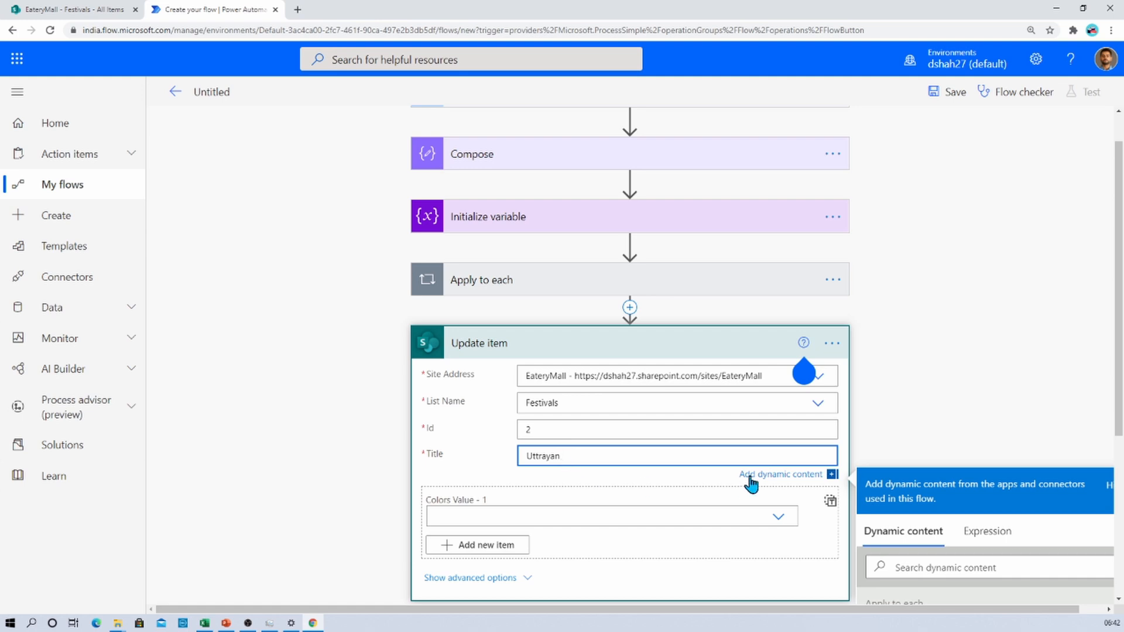
Switch the Colors field of the Update item action to entire-array input and fill it with the vArrayColors variable
{"action": "scroll", "coordinate": [609, 545], "scroll_direction": "down", "scroll_amount": 2}
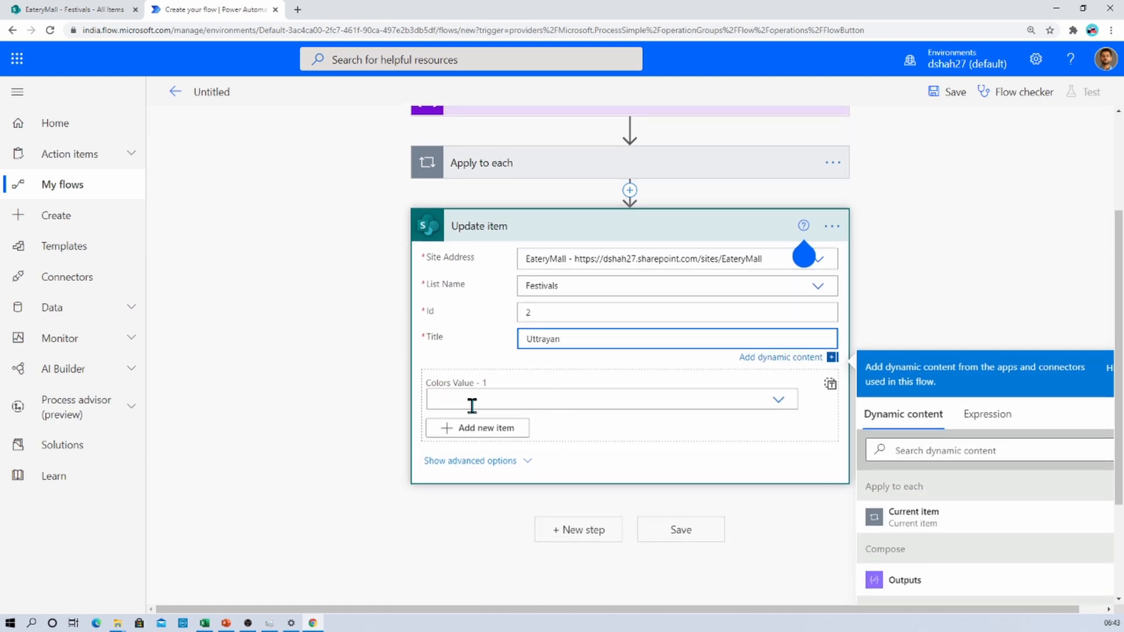
{"action": "left_click", "coordinate": [776, 410]}
{"action": "scroll", "coordinate": [778, 410], "scroll_direction": "up", "scroll_amount": 1}
{"action": "left_click", "coordinate": [778, 460]}
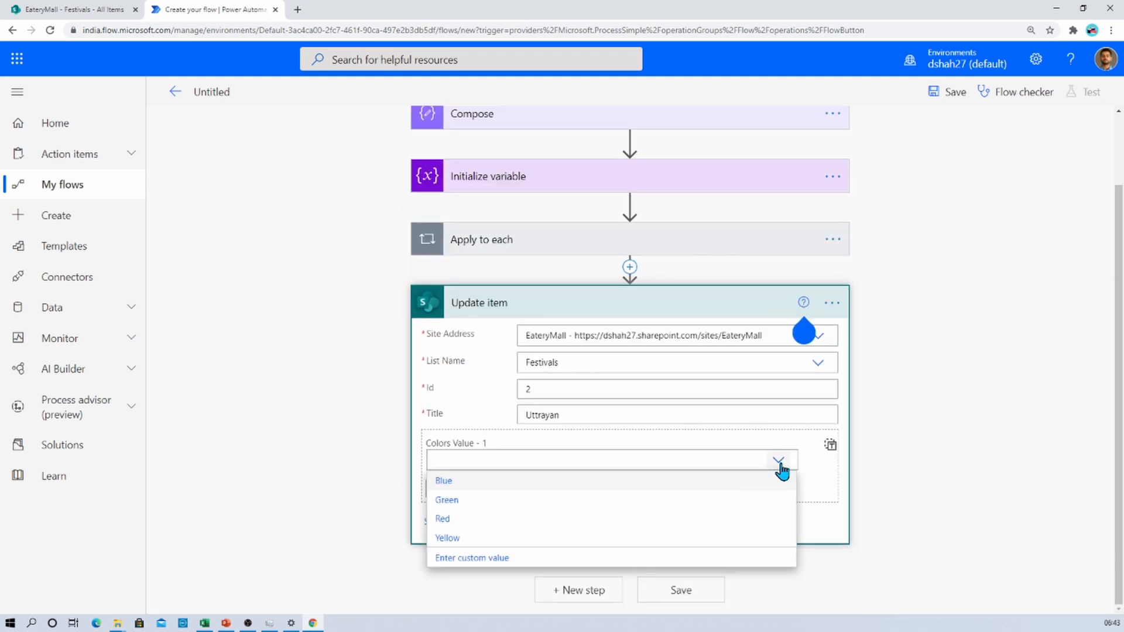
{"action": "left_click", "coordinate": [778, 463]}
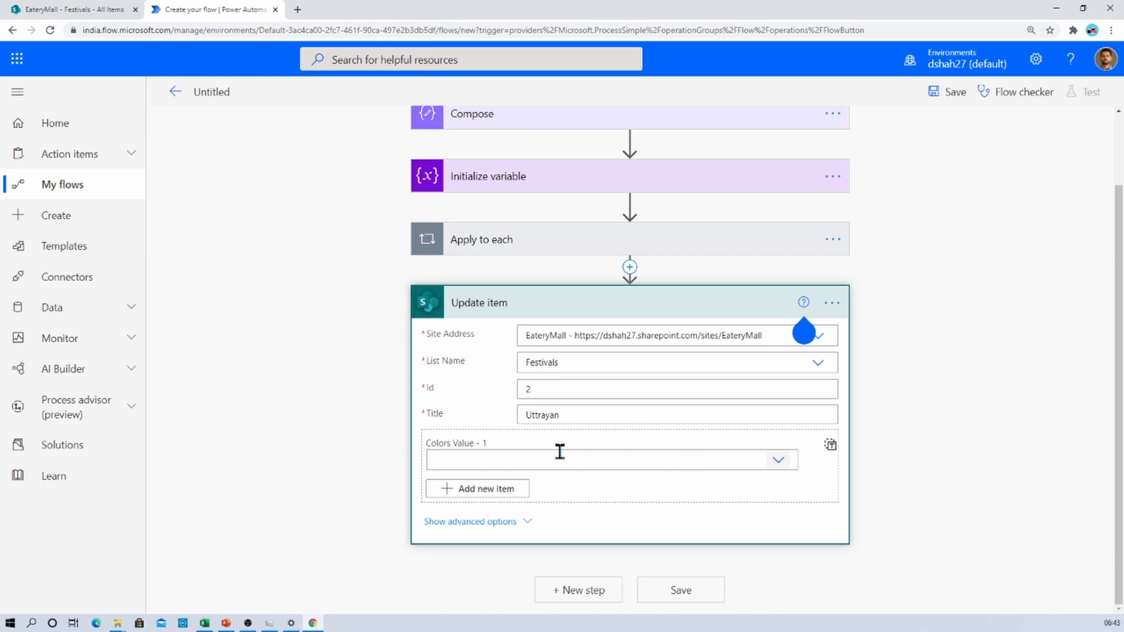
{"action": "left_click", "coordinate": [831, 446]}
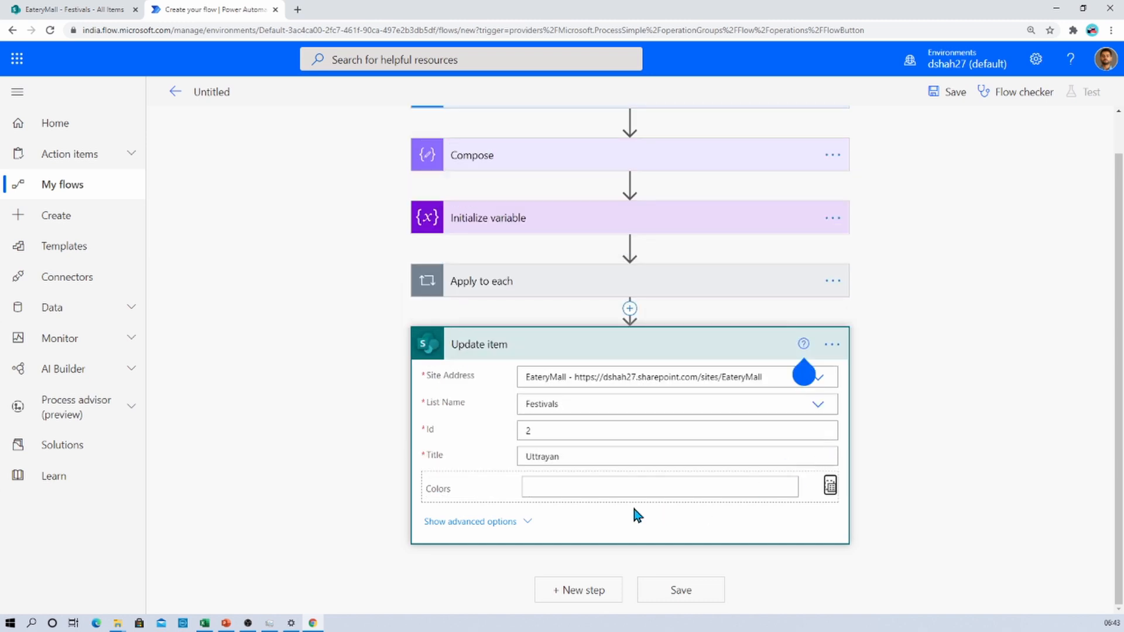
{"action": "left_click", "coordinate": [541, 489]}
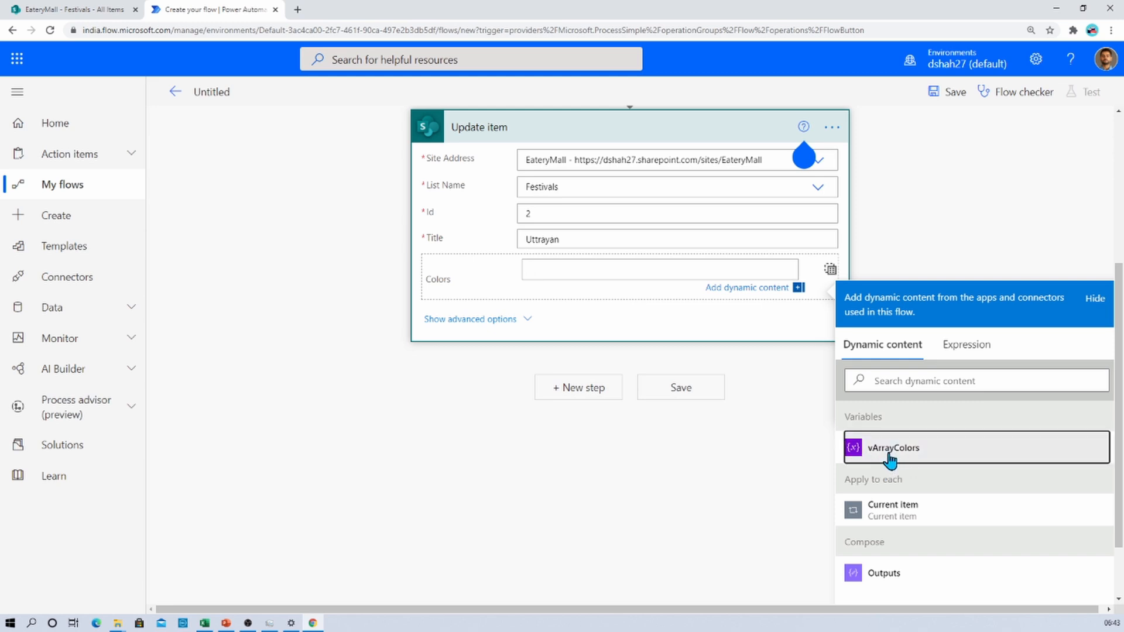
{"action": "left_click", "coordinate": [888, 458]}
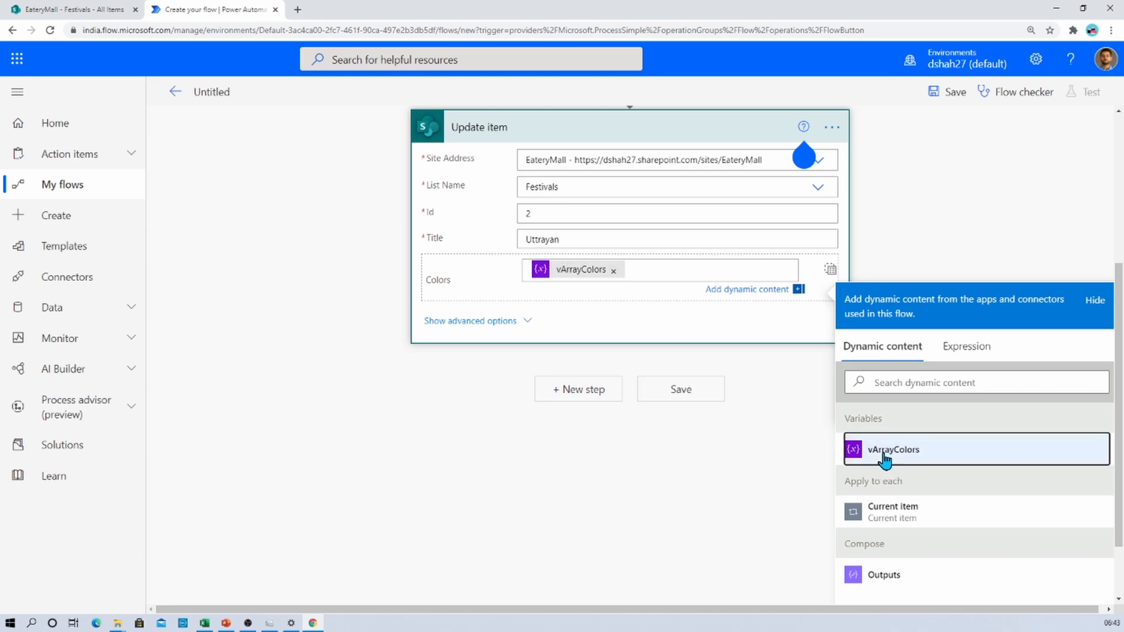
Save the flow and rename it as Update Multiple Columns SP, saving the new name
{"action": "left_click", "coordinate": [681, 389]}
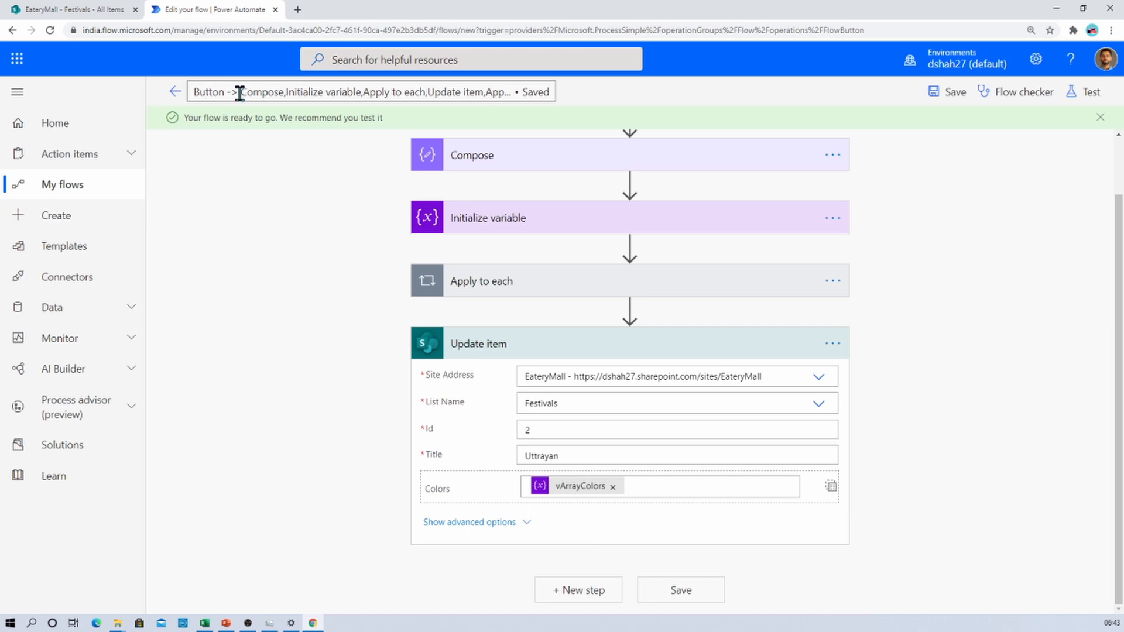
{"action": "left_click", "coordinate": [239, 92]}
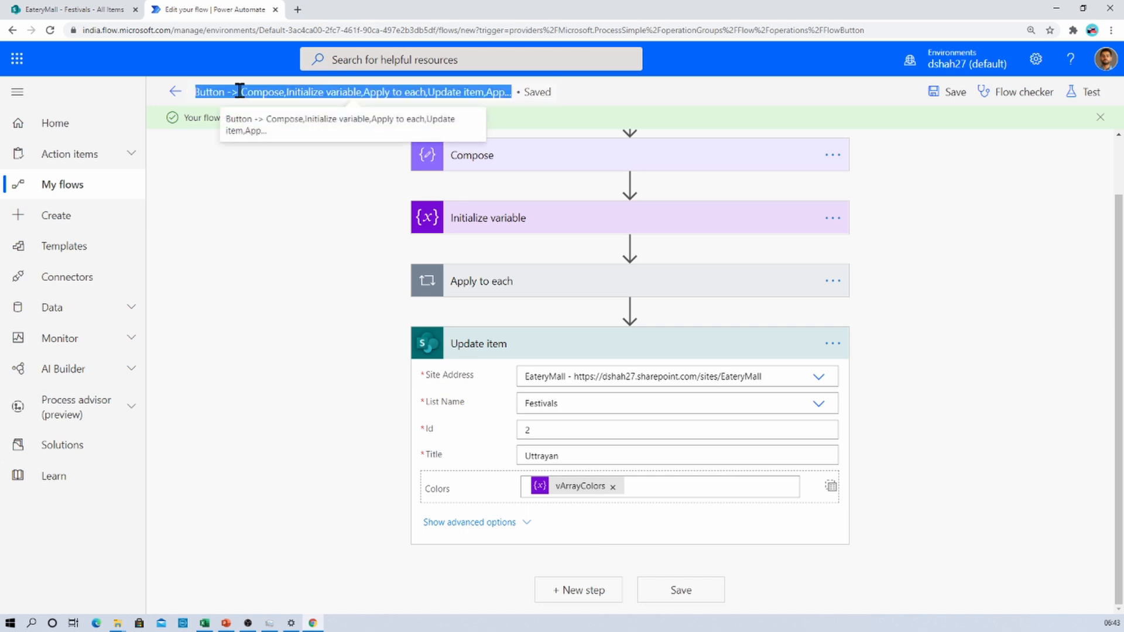
{"action": "type", "text": "U"}
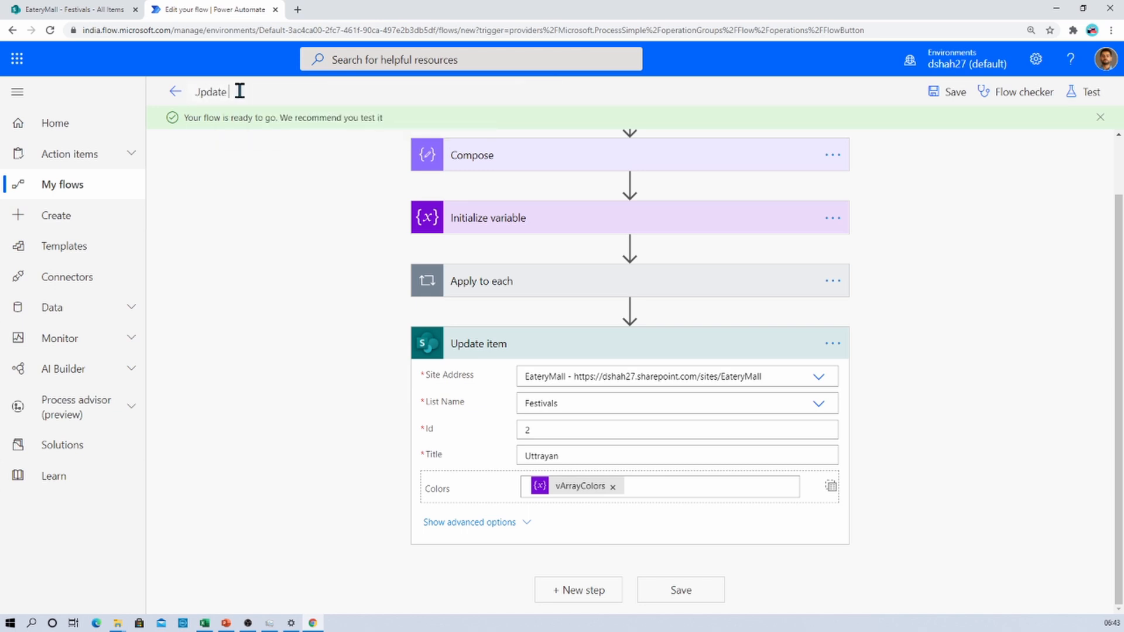
{"action": "type", "text": "pdate Multip"}
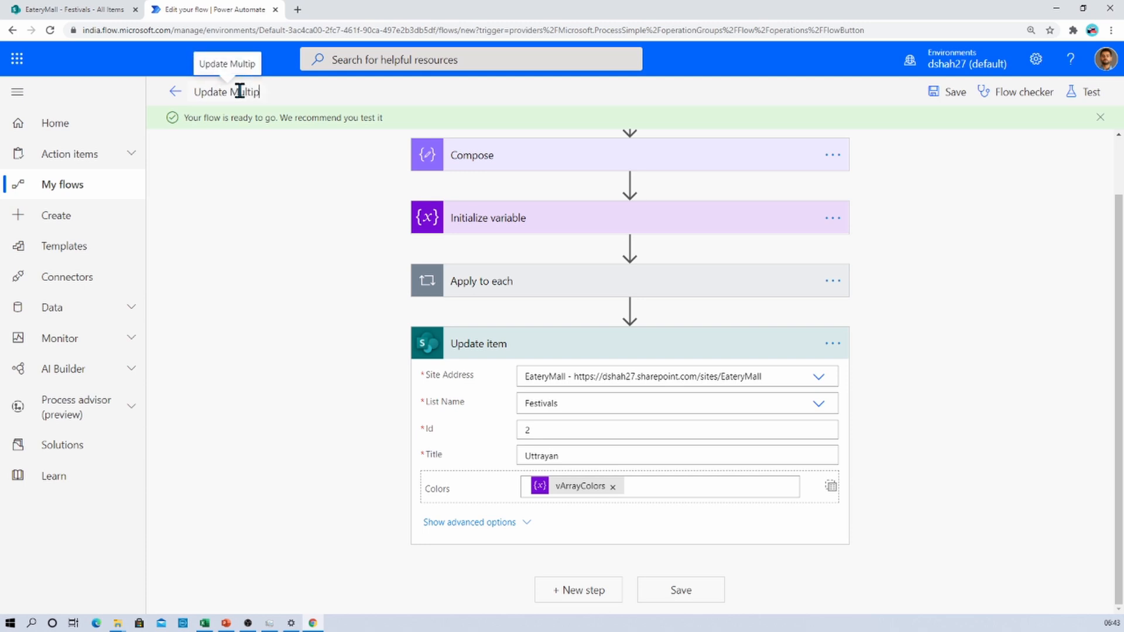
{"action": "type", "text": "le Columns SP"}
{"action": "left_click", "coordinate": [931, 92]}
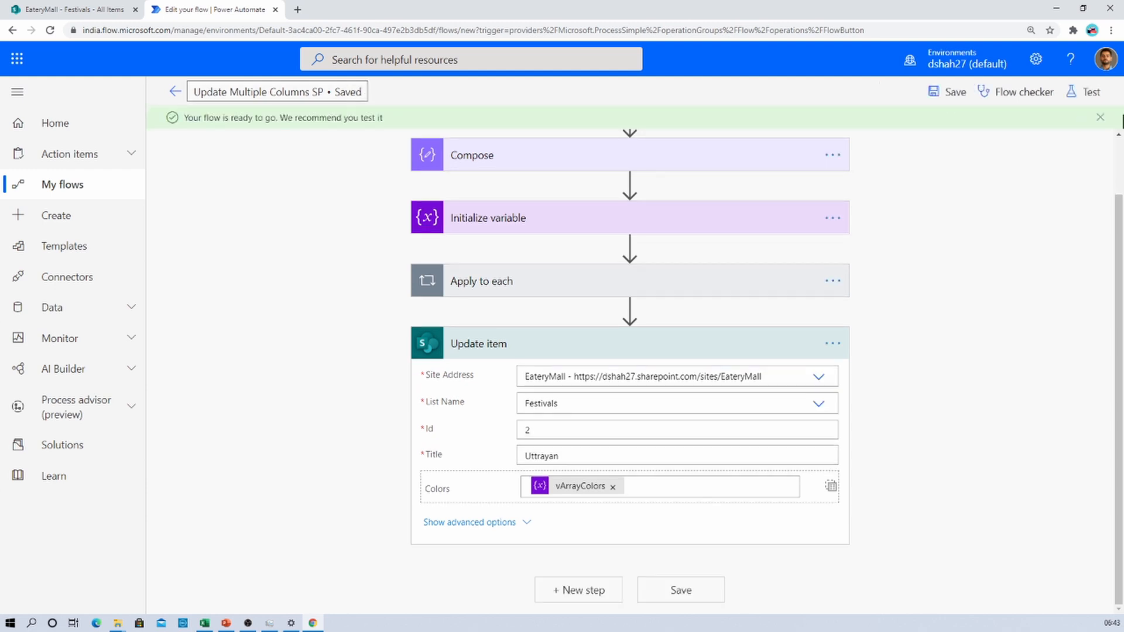
Start a manual test of the flow with its SharePoint connection, and check the Festivals list's current Colors values before the run
{"action": "left_click", "coordinate": [1092, 94]}
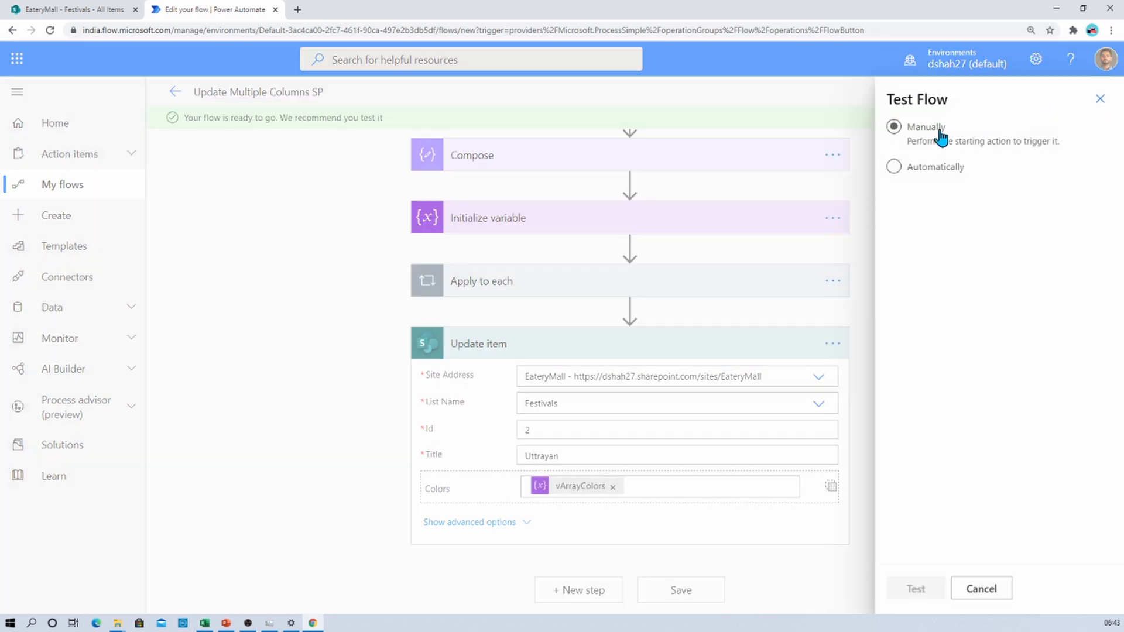
{"action": "left_click", "coordinate": [917, 589]}
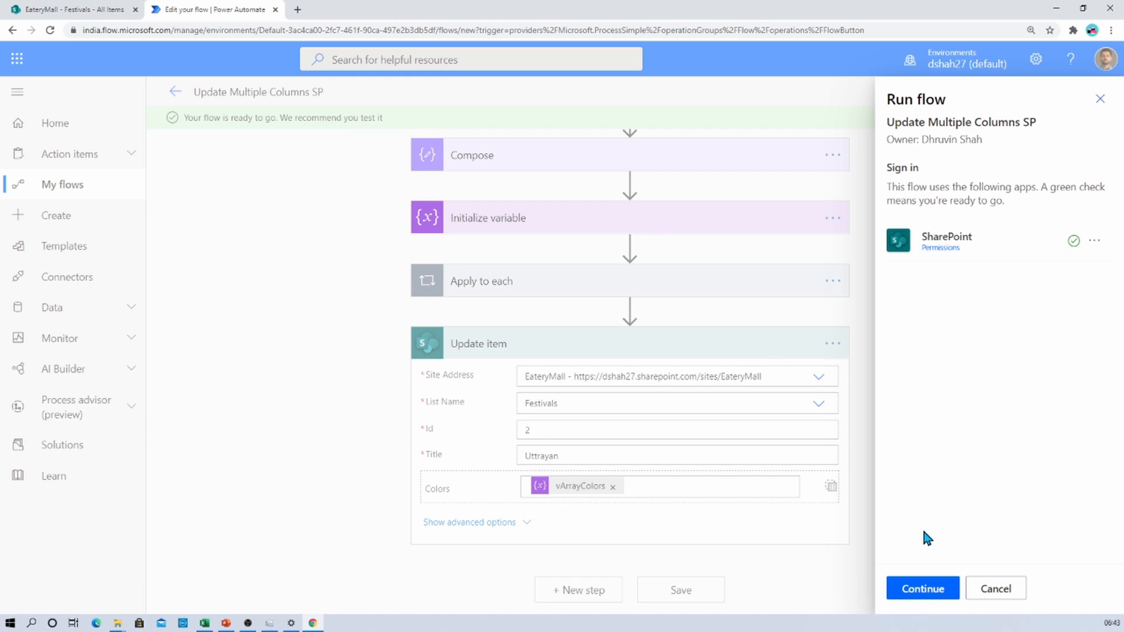
{"action": "left_click", "coordinate": [918, 588]}
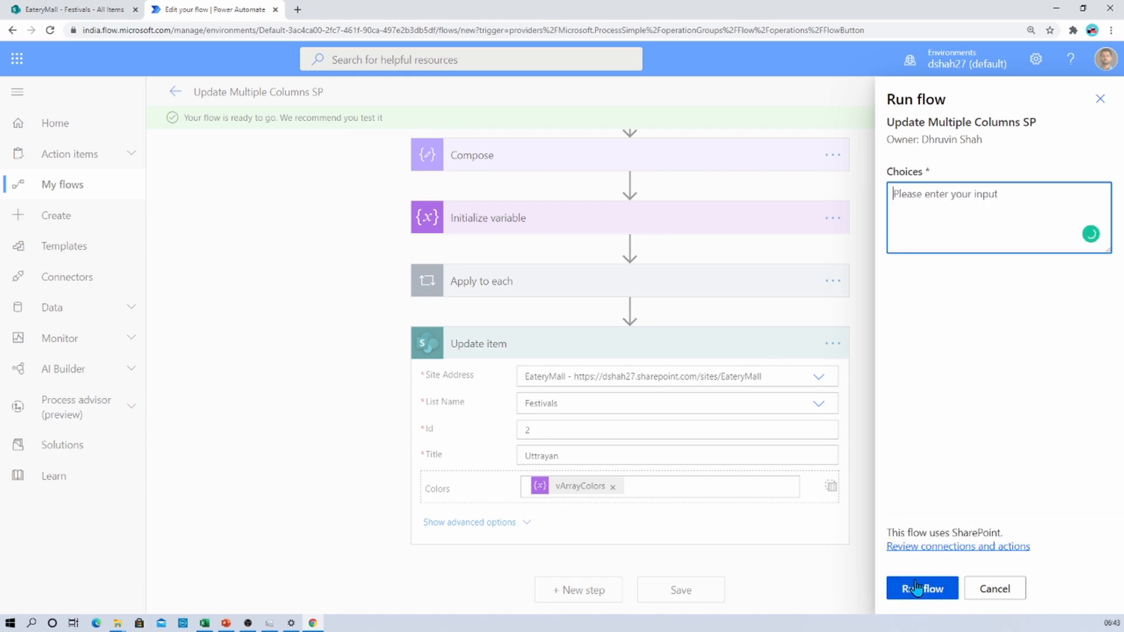
{"action": "left_click", "coordinate": [76, 9]}
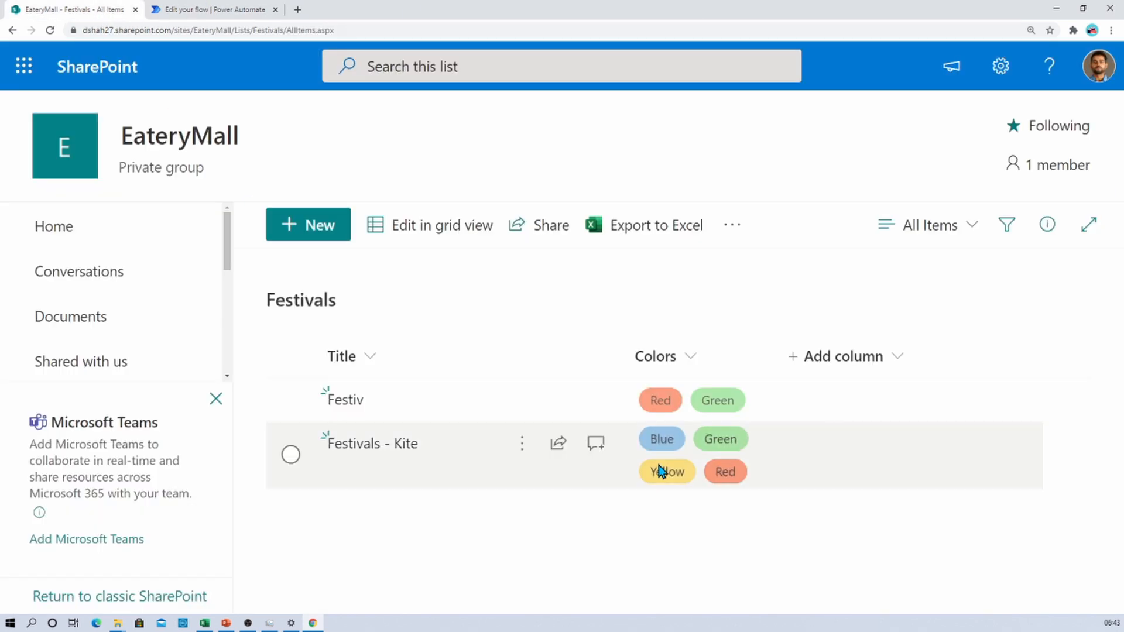
{"action": "left_click", "coordinate": [201, 10]}
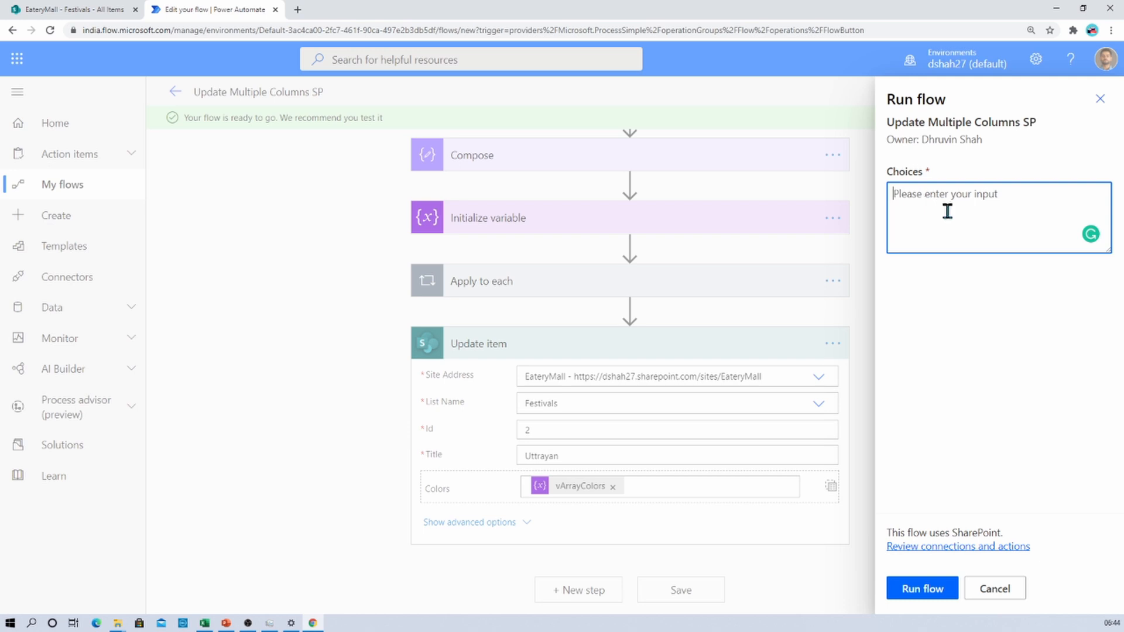
Run the flow with Blue,Green as the Choices input and open the run's results
{"action": "type", "text": "Blue,Green"}
{"action": "left_click", "coordinate": [933, 594]}
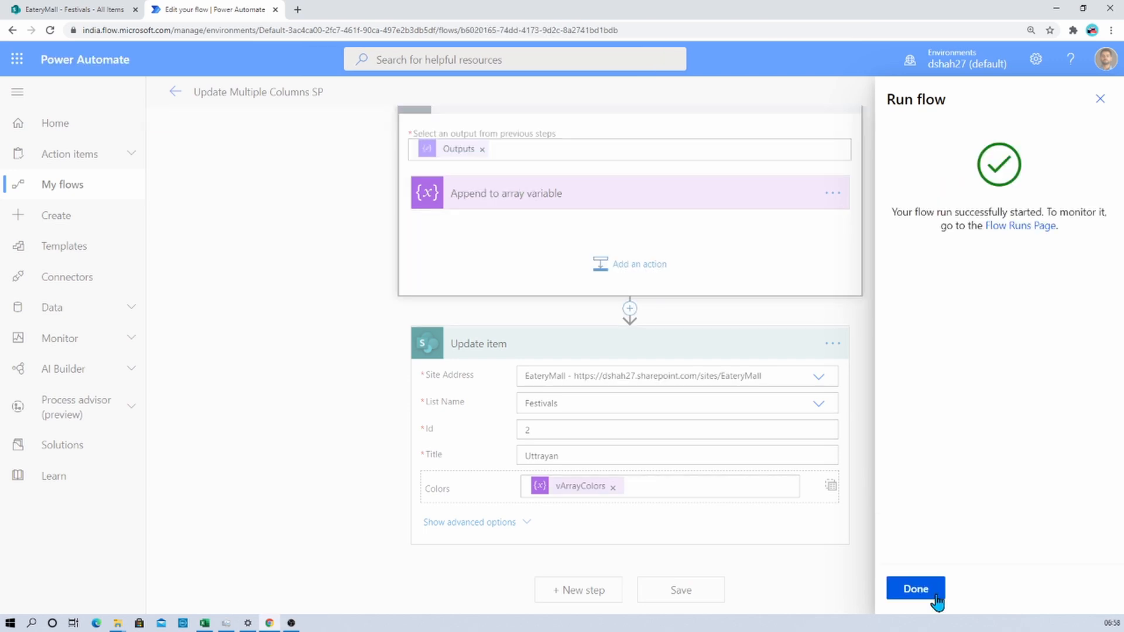
{"action": "left_click", "coordinate": [935, 598]}
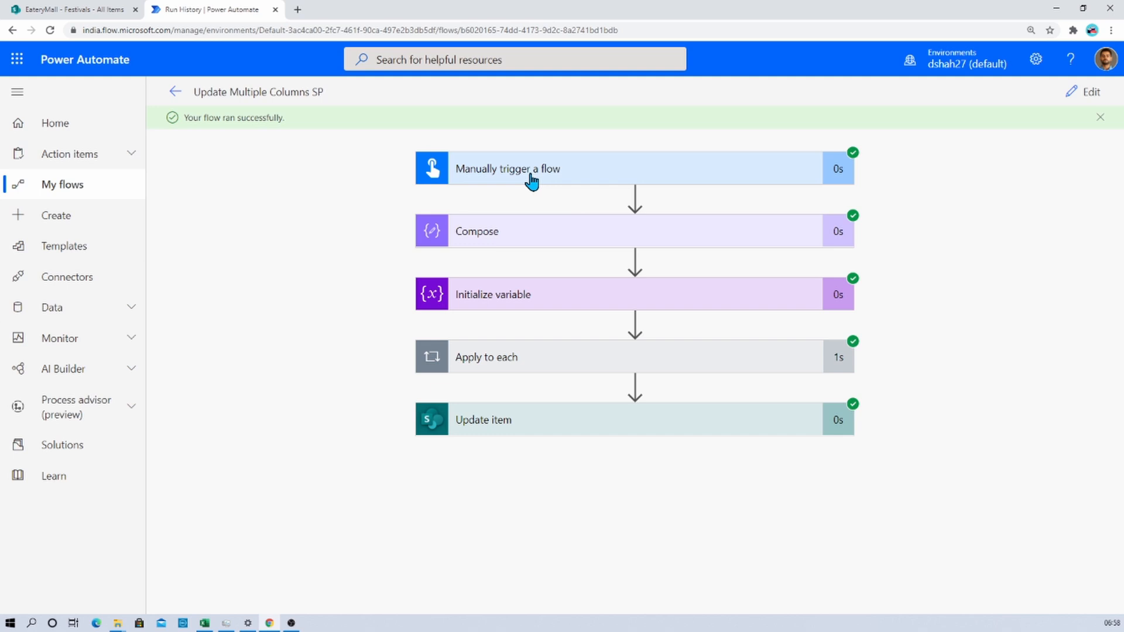
Examine the run details of the manual trigger, Compose, Initialize variable and Apply to each actions
{"action": "left_click", "coordinate": [532, 181]}
{"action": "scroll", "coordinate": [564, 332], "scroll_direction": "down", "scroll_amount": 1}
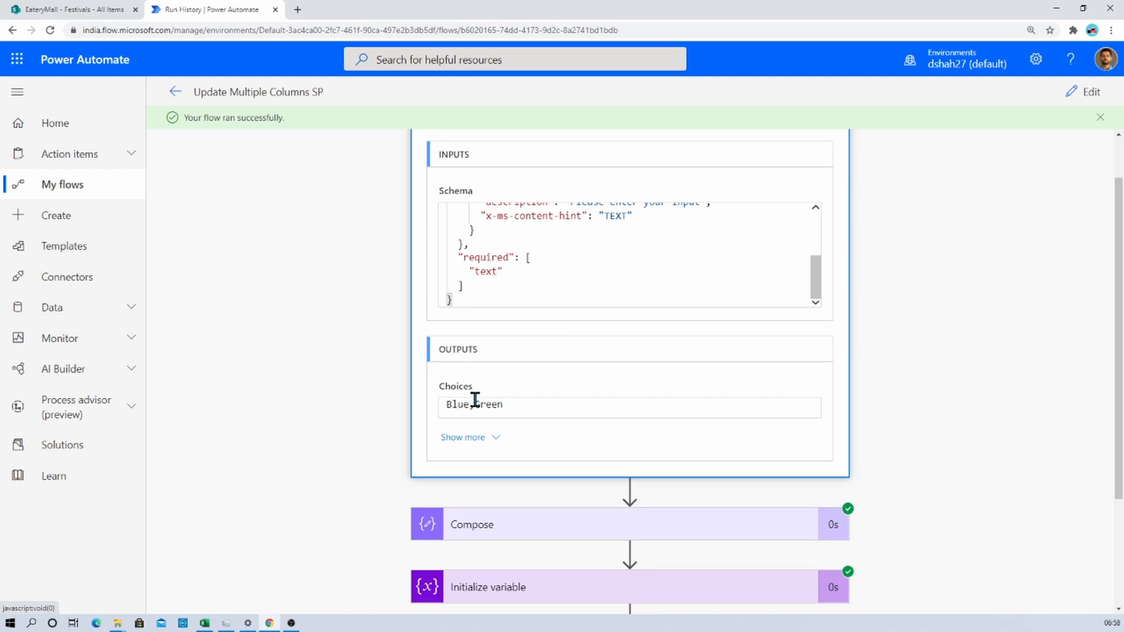
{"action": "left_click", "coordinate": [537, 538]}
{"action": "scroll", "coordinate": [537, 527], "scroll_direction": "down", "scroll_amount": 3}
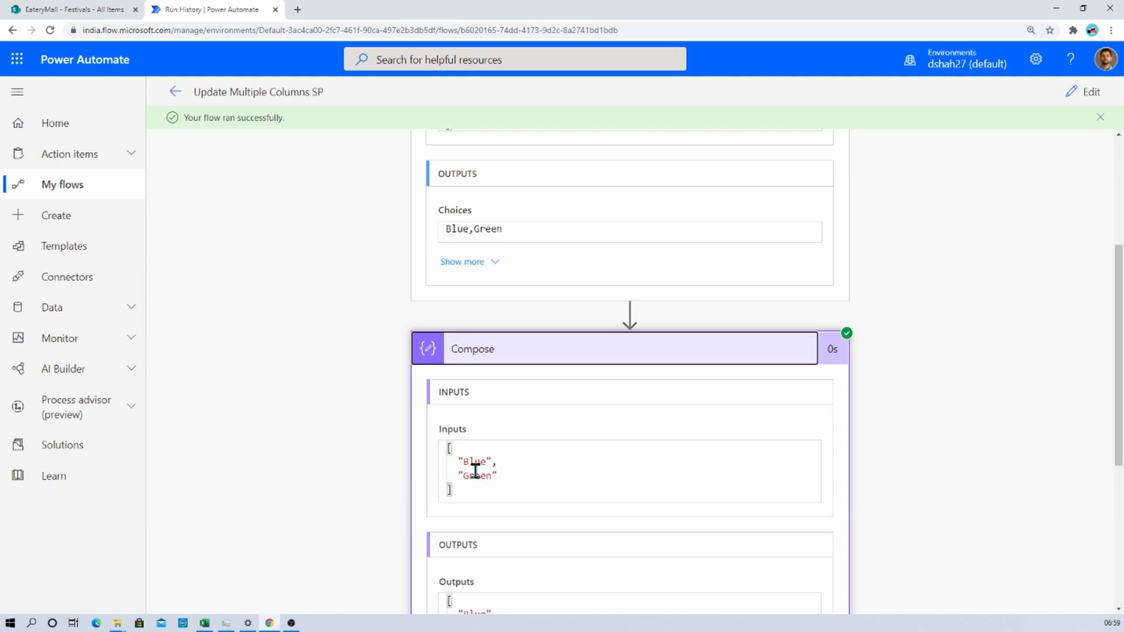
{"action": "scroll", "coordinate": [554, 480], "scroll_direction": "down", "scroll_amount": 10}
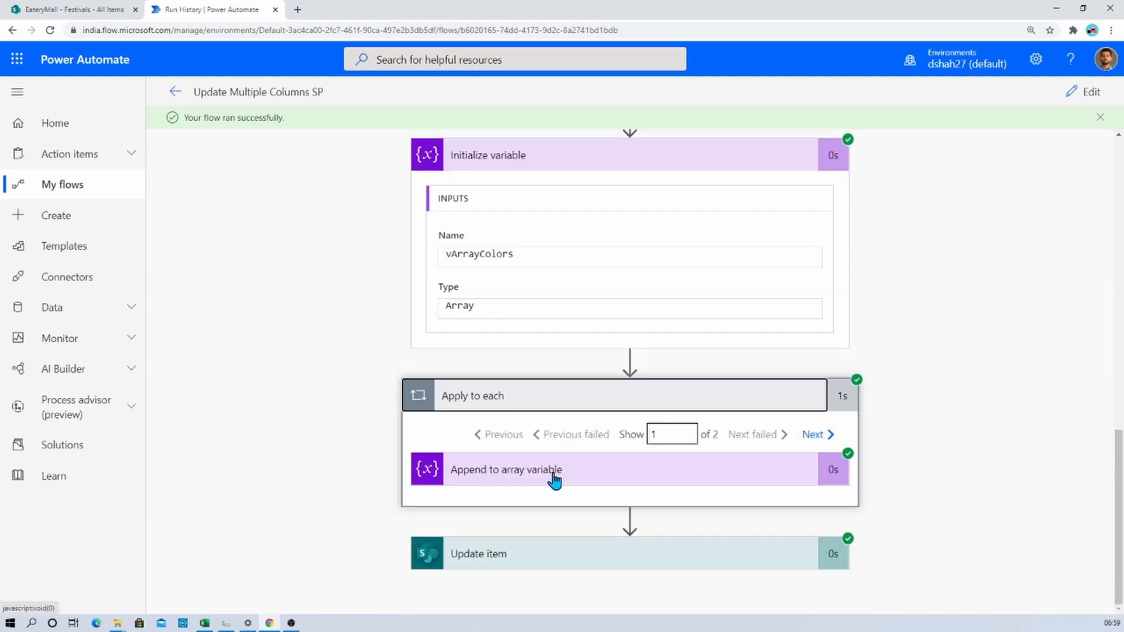
Inspect the run inputs of Append to array variable and Update item, and check the updated item in the SharePoint Festivals list
{"action": "left_click", "coordinate": [603, 470]}
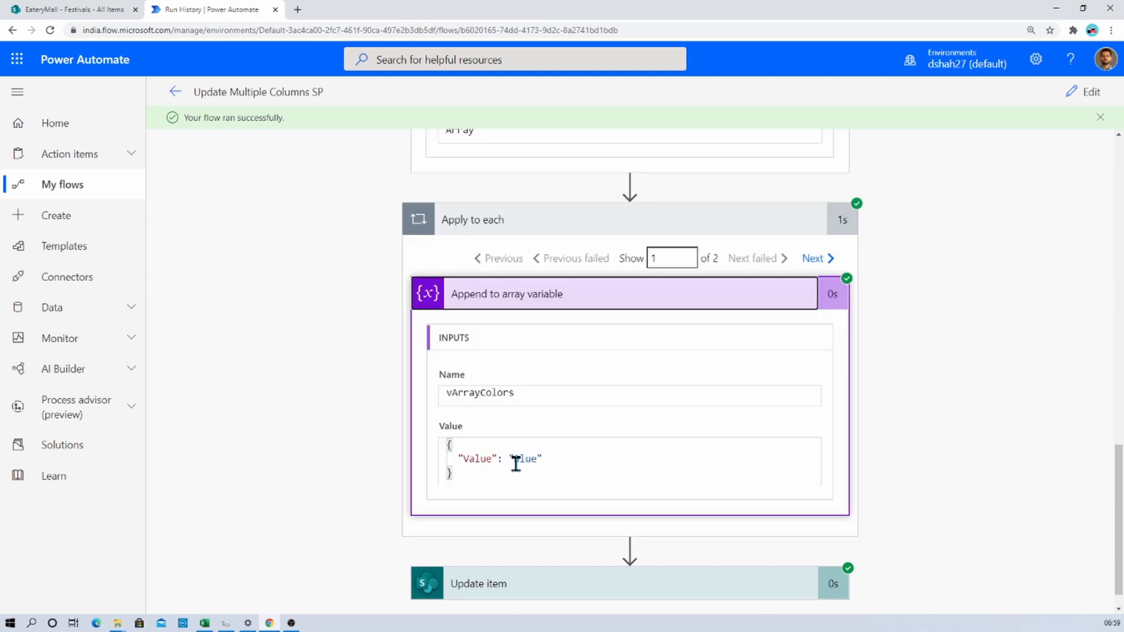
{"action": "left_click", "coordinate": [579, 587]}
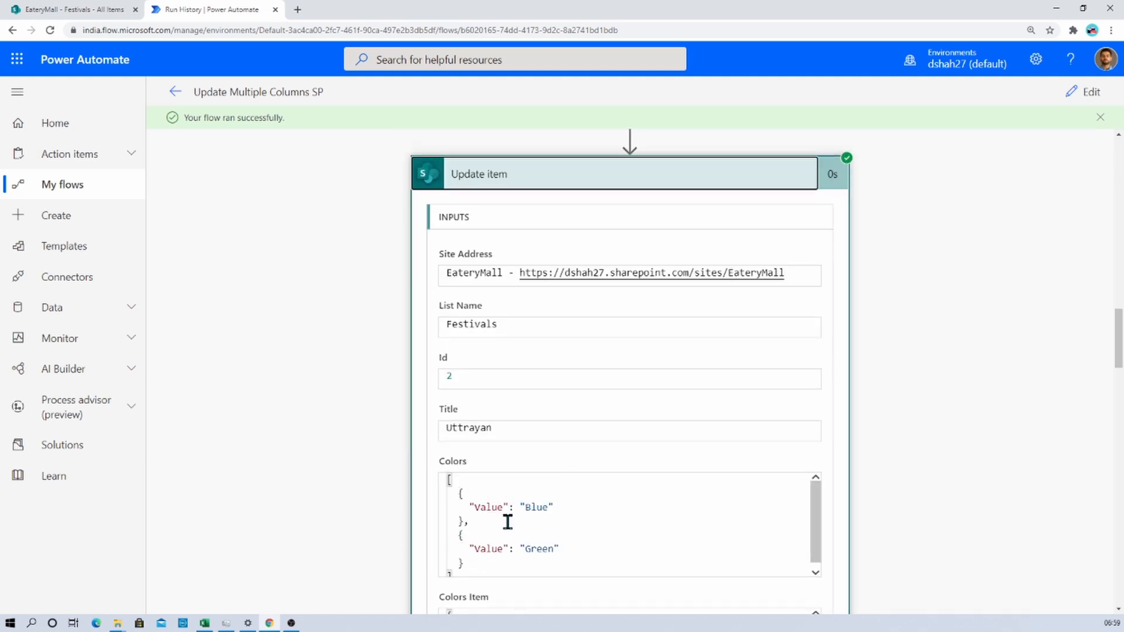
{"action": "left_click", "coordinate": [71, 11]}
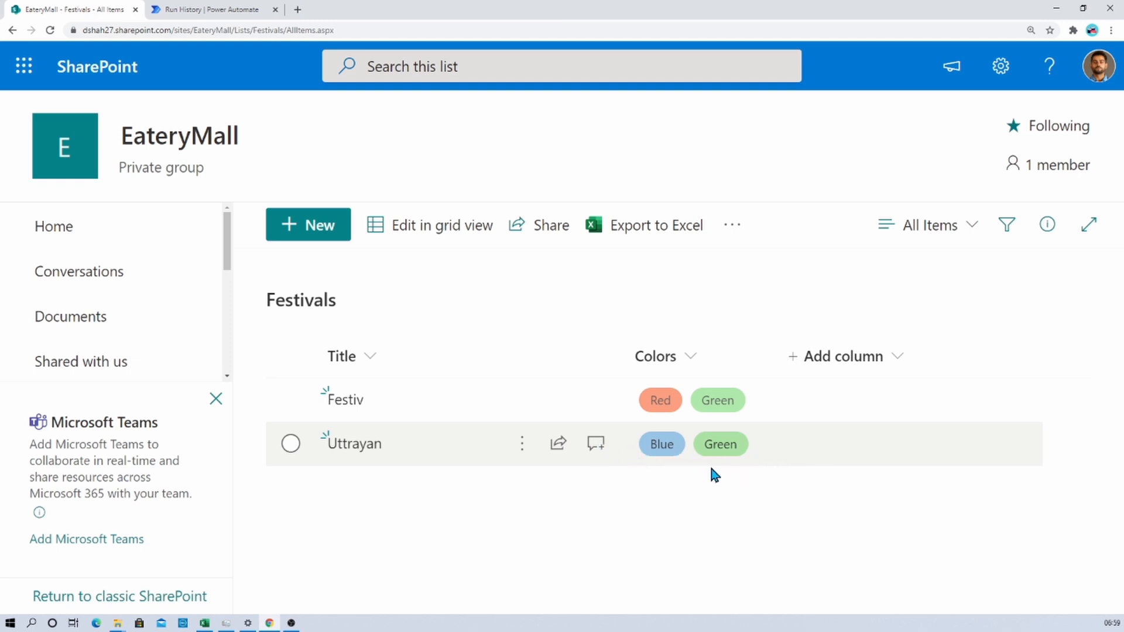
{"action": "left_click", "coordinate": [218, 14]}
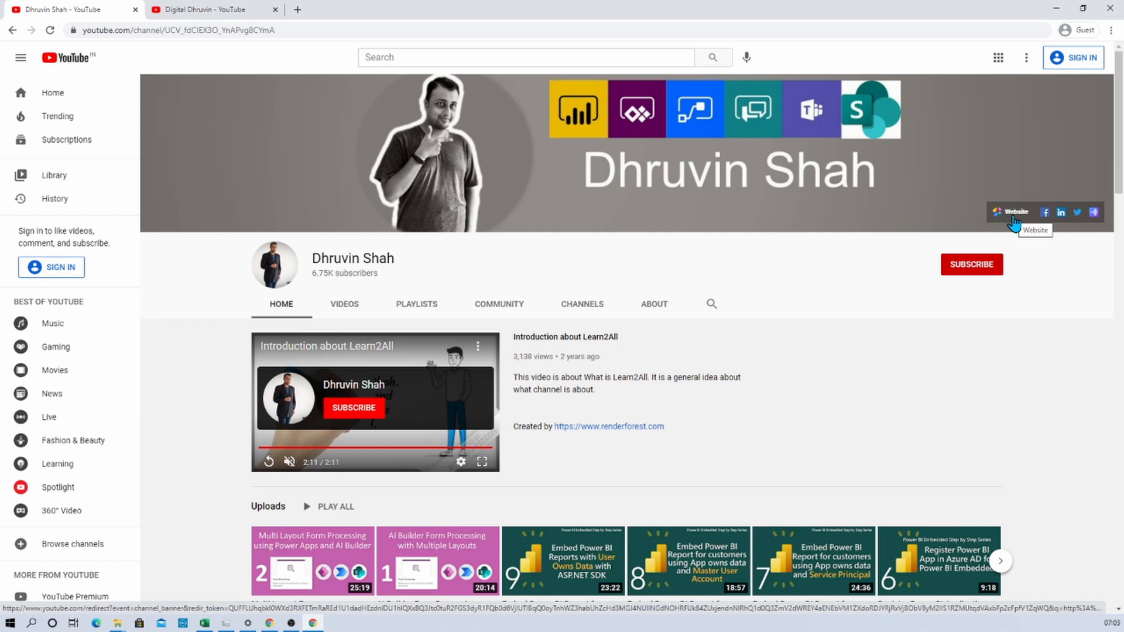
View The Power Platform Show podcast page linked from the YouTube channel banner, and return to the channel page
{"action": "left_click", "coordinate": [1095, 215]}
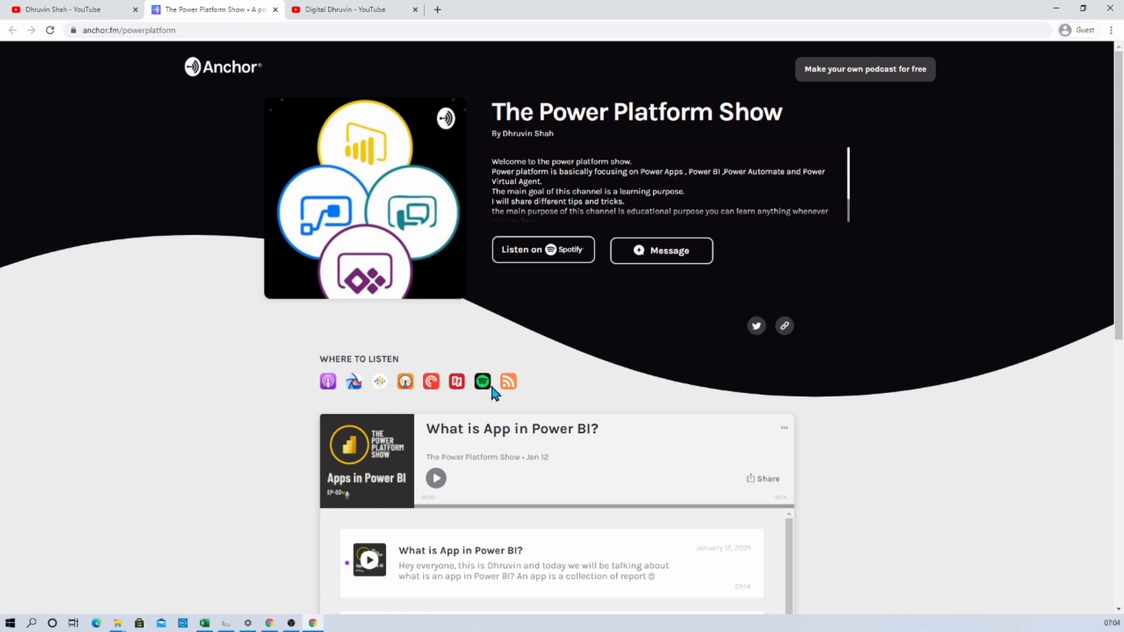
{"action": "left_click", "coordinate": [108, 11]}
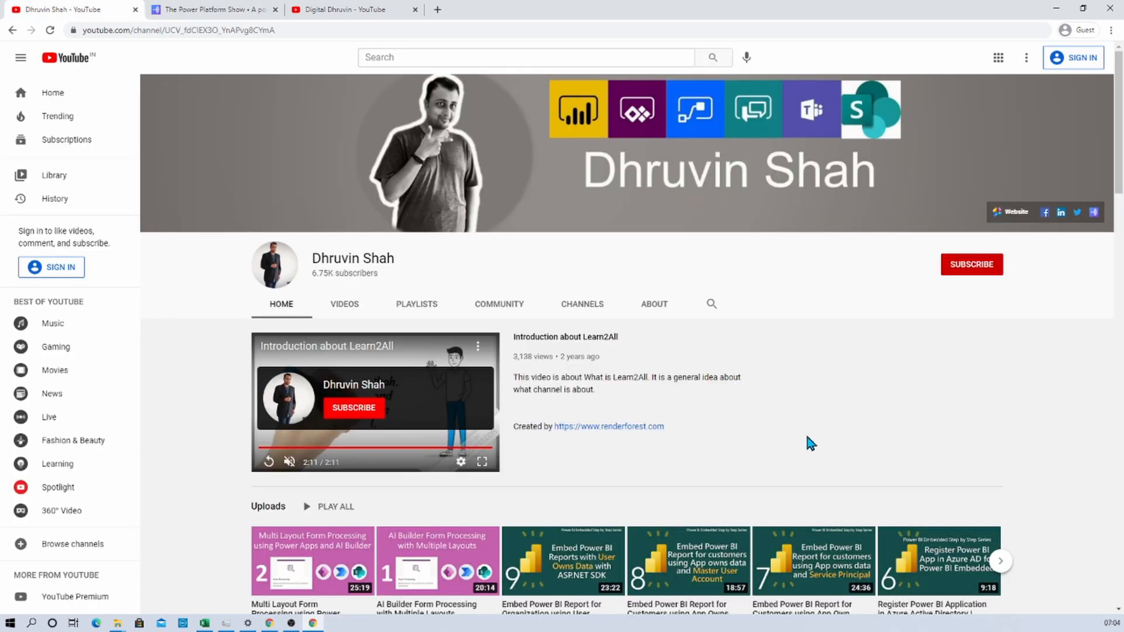